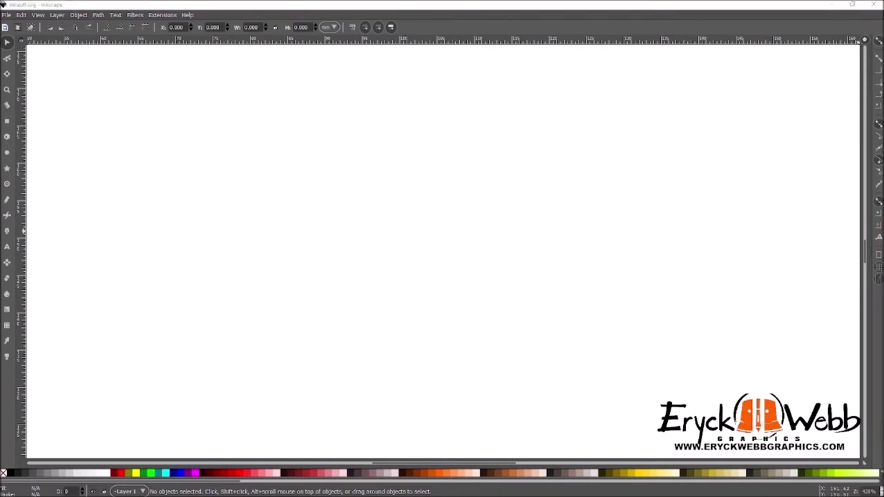
Check the layer list in the Layers dialog and put the dialog away off the canvas.
{"action": "left_click_drag", "start_coordinate": [883, 80], "coordinate": [683, 83]}
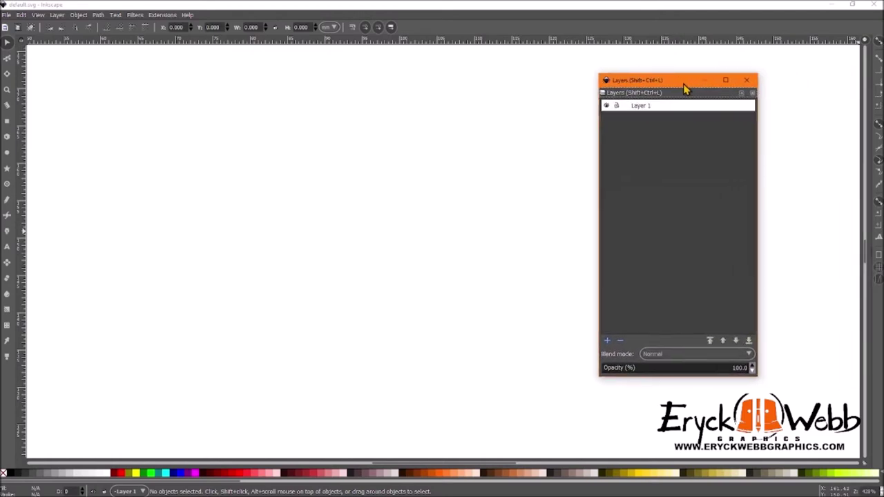
{"action": "left_click_drag", "start_coordinate": [661, 80], "coordinate": [883, 81]}
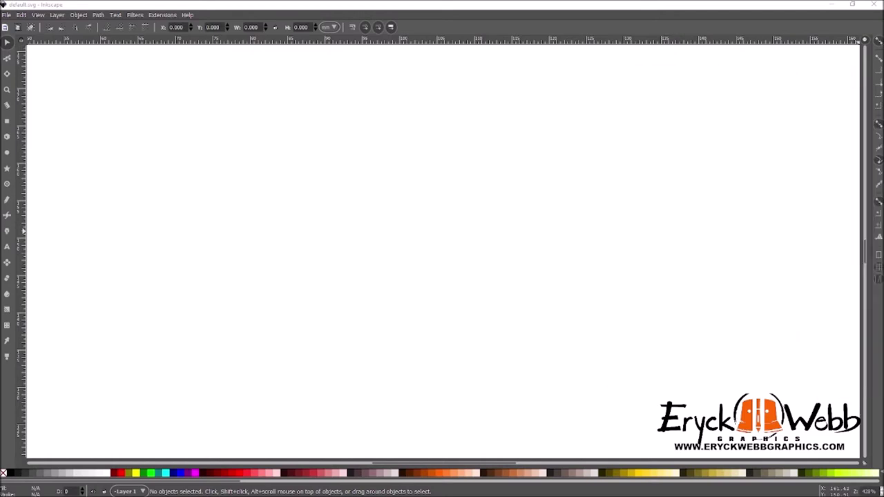
{"action": "mouse_move", "coordinate": [883, 311]}
{"action": "left_mouse_down"}
{"action": "mouse_move", "coordinate": [639, 146]}
{"action": "mouse_move", "coordinate": [883, 138]}
{"action": "left_mouse_up"}
Draw a stick figure with head, eyes, arms, body and legs on the page with the Calligraphy tool.
{"action": "scroll", "coordinate": [403, 164], "scroll_direction": "down", "scroll_amount": 8, "text": "ctrl"}
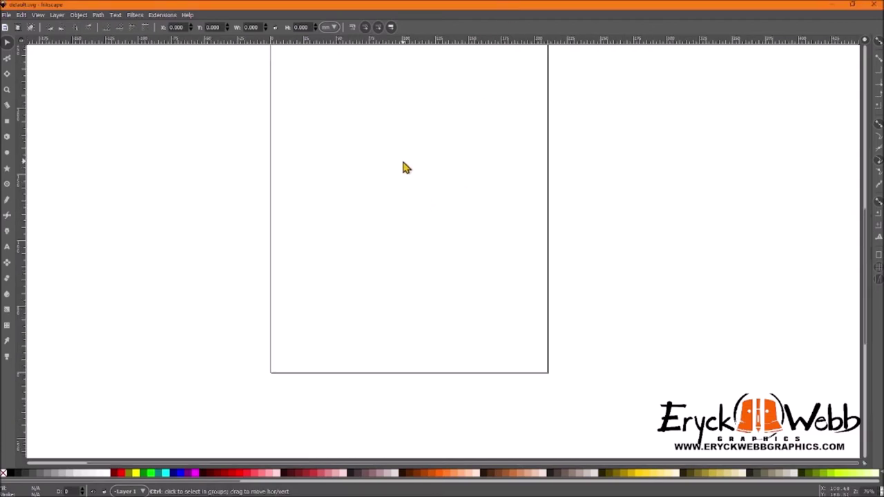
{"action": "scroll", "coordinate": [341, 105], "scroll_direction": "up", "scroll_amount": 1}
{"action": "scroll", "coordinate": [357, 132], "scroll_direction": "up", "scroll_amount": 3, "text": "ctrl"}
{"action": "scroll", "coordinate": [358, 134], "scroll_direction": "down", "scroll_amount": 1, "text": "ctrl"}
{"action": "scroll", "coordinate": [452, 209], "scroll_direction": "down", "scroll_amount": 1}
{"action": "scroll", "coordinate": [496, 225], "scroll_direction": "right", "scroll_amount": 1}
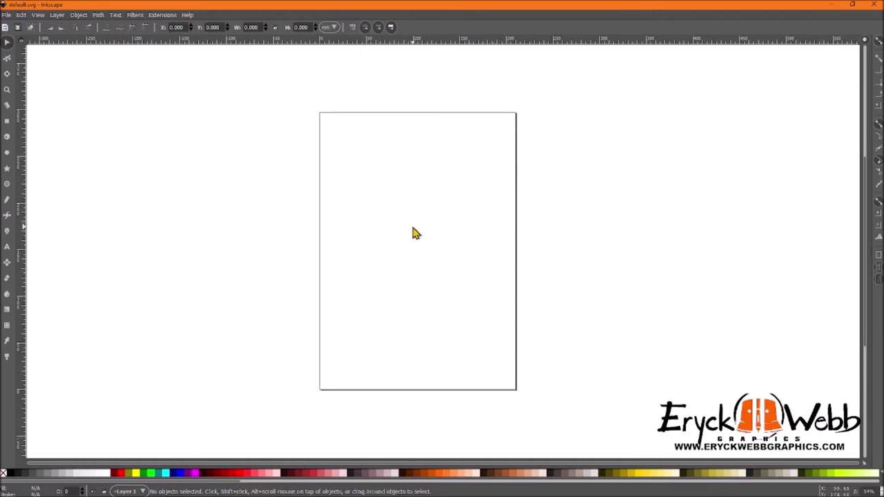
{"action": "mouse_move", "coordinate": [369, 194]}
{"action": "left_mouse_down"}
{"action": "mouse_move", "coordinate": [446, 223]}
{"action": "mouse_move", "coordinate": [391, 241]}
{"action": "left_mouse_up"}
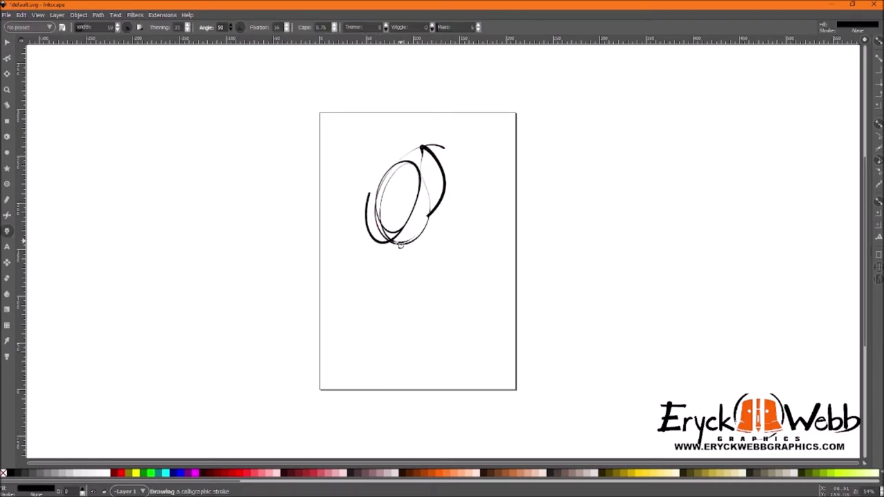
{"action": "left_click_drag", "start_coordinate": [404, 239], "coordinate": [398, 316]}
{"action": "left_click", "coordinate": [394, 203]}
{"action": "left_click", "coordinate": [415, 194]}
{"action": "mouse_move", "coordinate": [368, 243]}
{"action": "left_mouse_down"}
{"action": "mouse_move", "coordinate": [408, 255]}
{"action": "mouse_move", "coordinate": [457, 210]}
{"action": "left_mouse_up"}
{"action": "mouse_move", "coordinate": [392, 306]}
{"action": "left_mouse_down"}
{"action": "mouse_move", "coordinate": [363, 344]}
{"action": "mouse_move", "coordinate": [433, 322]}
{"action": "left_mouse_up"}
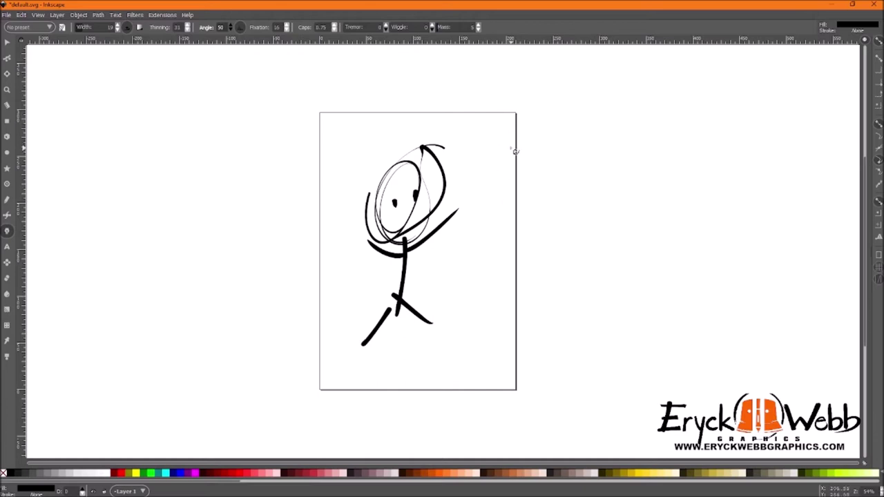
Add loose calligraphic strokes around the stick figure, reaching out to the page edges.
{"action": "mouse_move", "coordinate": [512, 133]}
{"action": "left_mouse_down"}
{"action": "mouse_move", "coordinate": [501, 237]}
{"action": "mouse_move", "coordinate": [479, 298]}
{"action": "mouse_move", "coordinate": [326, 281]}
{"action": "mouse_move", "coordinate": [358, 136]}
{"action": "mouse_move", "coordinate": [469, 131]}
{"action": "mouse_move", "coordinate": [446, 127]}
{"action": "left_mouse_up"}
{"action": "mouse_move", "coordinate": [509, 130]}
{"action": "left_mouse_down"}
{"action": "mouse_move", "coordinate": [518, 174]}
{"action": "mouse_move", "coordinate": [485, 322]}
{"action": "left_mouse_up"}
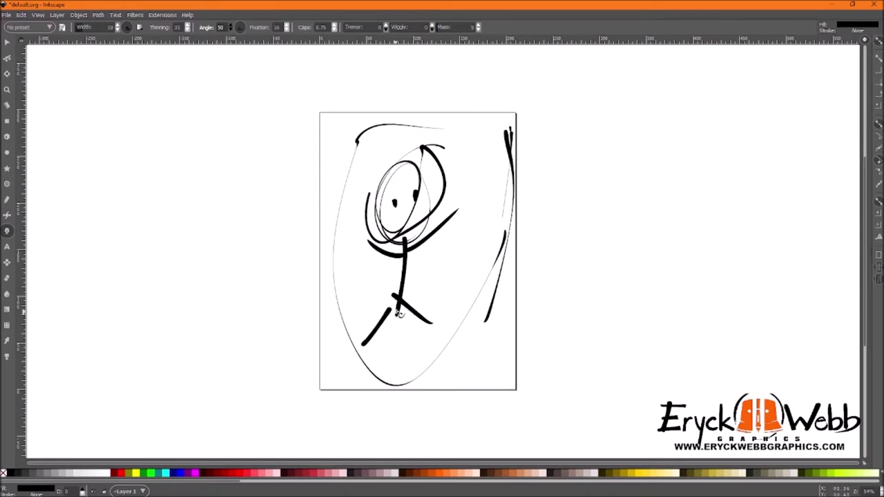
{"action": "left_click_drag", "start_coordinate": [178, 128], "coordinate": [353, 139]}
Select all the sketch strokes and move them off the page to its left side.
{"action": "left_click_drag", "start_coordinate": [201, 78], "coordinate": [27, 57]}
{"action": "key", "text": "s"}
{"action": "left_click", "coordinate": [8, 43]}
{"action": "left_click", "coordinate": [179, 84]}
{"action": "left_click_drag", "start_coordinate": [295, 78], "coordinate": [532, 390]}
{"action": "mouse_move", "coordinate": [415, 241]}
{"action": "left_mouse_down"}
{"action": "mouse_move", "coordinate": [246, 242]}
{"action": "mouse_move", "coordinate": [635, 230]}
{"action": "mouse_move", "coordinate": [662, 254]}
{"action": "mouse_move", "coordinate": [649, 245]}
{"action": "left_mouse_up"}
{"action": "scroll", "coordinate": [173, 233], "scroll_direction": "left", "scroll_amount": 1}
{"action": "mouse_move", "coordinate": [518, 226]}
{"action": "left_mouse_down"}
{"action": "mouse_move", "coordinate": [482, 219]}
{"action": "mouse_move", "coordinate": [407, 228]}
{"action": "mouse_move", "coordinate": [606, 239]}
{"action": "mouse_move", "coordinate": [108, 253]}
{"action": "left_mouse_up"}
{"action": "scroll", "coordinate": [380, 223], "scroll_direction": "left", "scroll_amount": 3}
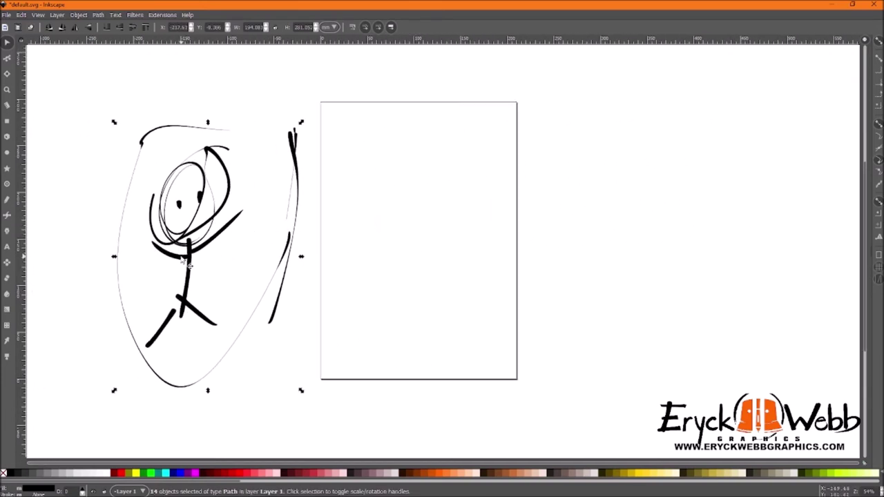
Move the selected sketch past the page and back to about X -1153 mm, far to the page's left.
{"action": "left_click_drag", "start_coordinate": [197, 274], "coordinate": [666, 255]}
{"action": "scroll", "coordinate": [537, 241], "scroll_direction": "right", "scroll_amount": 6}
{"action": "left_click_drag", "start_coordinate": [486, 255], "coordinate": [756, 248]}
{"action": "scroll", "coordinate": [691, 262], "scroll_direction": "right", "scroll_amount": 10}
{"action": "scroll", "coordinate": [415, 297], "scroll_direction": "down", "scroll_amount": 4}
{"action": "left_click_drag", "start_coordinate": [418, 282], "coordinate": [187, 214]}
{"action": "scroll", "coordinate": [415, 276], "scroll_direction": "left", "scroll_amount": 6}
{"action": "scroll", "coordinate": [121, 195], "scroll_direction": "up", "scroll_amount": 1}
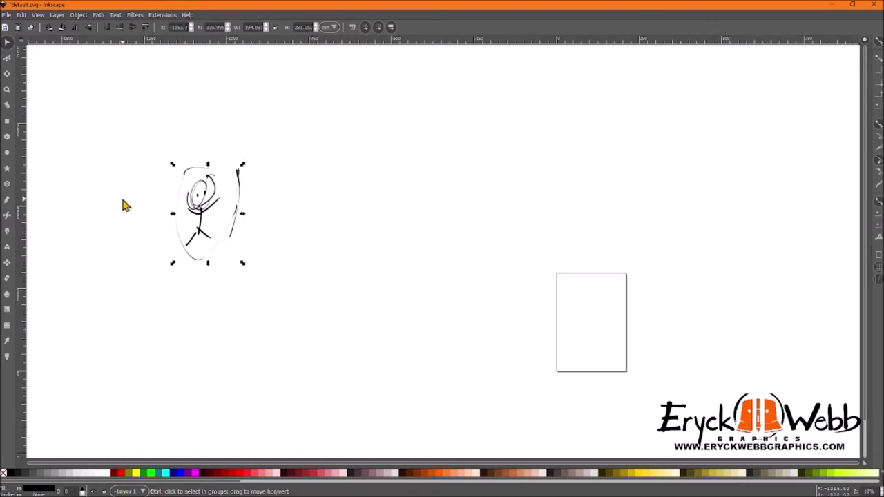
Shift the selected sketch slightly upward in the empty canvas area beyond the page.
{"action": "scroll", "coordinate": [111, 190], "scroll_direction": "up", "scroll_amount": 2}
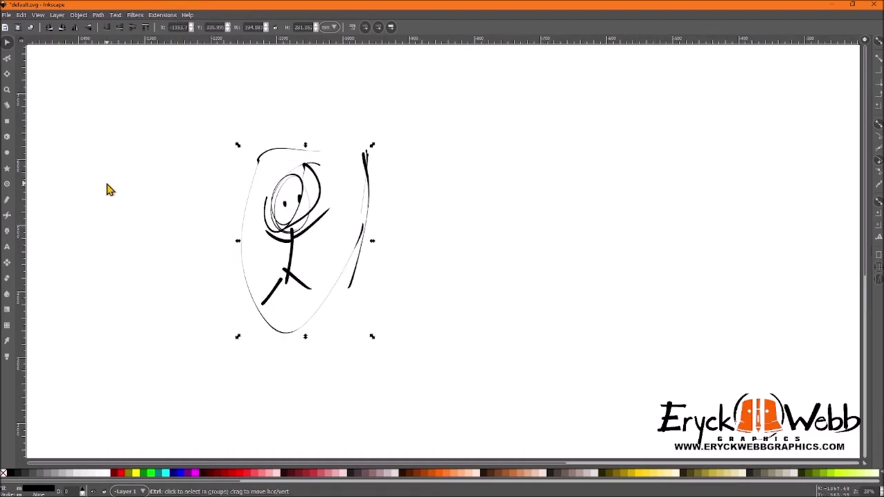
{"action": "scroll", "coordinate": [263, 201], "scroll_direction": "up", "scroll_amount": 1}
{"action": "left_click_drag", "start_coordinate": [303, 238], "coordinate": [306, 215]}
{"action": "scroll", "coordinate": [462, 224], "scroll_direction": "down", "scroll_amount": 2}
{"action": "scroll", "coordinate": [460, 220], "scroll_direction": "down", "scroll_amount": 2}
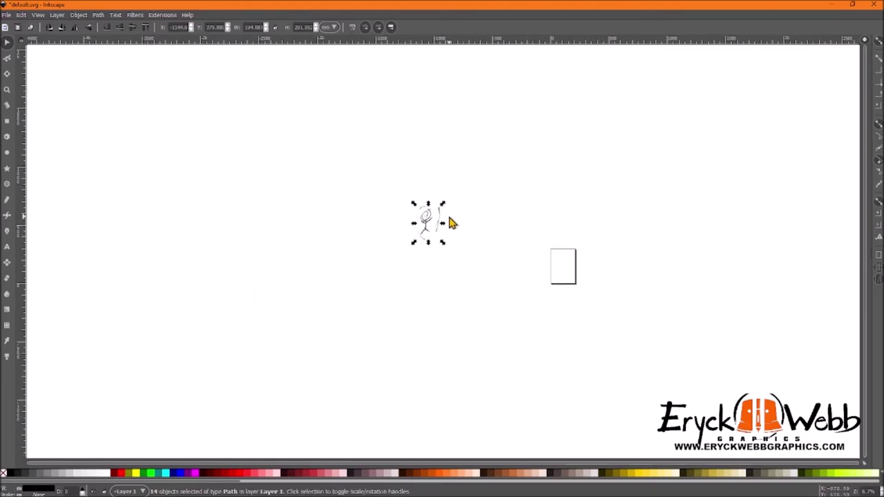
{"action": "left_click_drag", "start_coordinate": [451, 220], "coordinate": [361, 202]}
Draw a huge freehand calligraphic outline around the sketch and page, and scribble a loop over the page.
{"action": "left_click", "coordinate": [7, 230]}
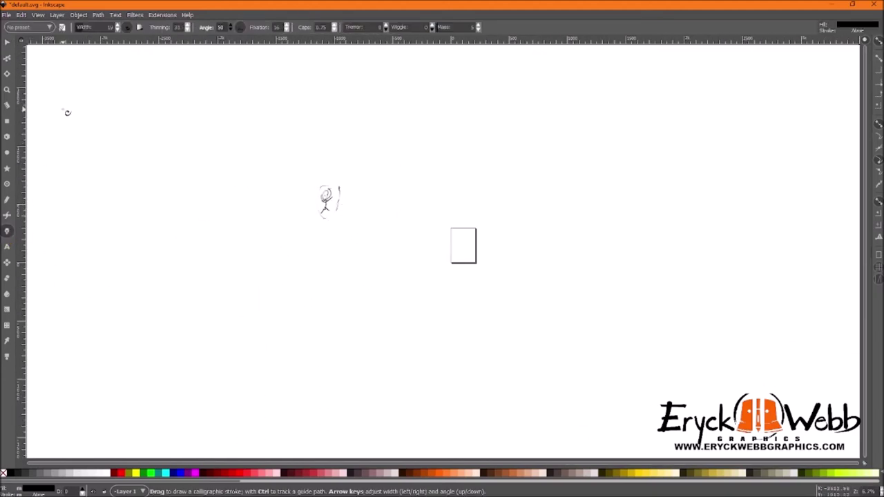
{"action": "mouse_move", "coordinate": [356, 172]}
{"action": "left_mouse_down"}
{"action": "mouse_move", "coordinate": [246, 288]}
{"action": "mouse_move", "coordinate": [496, 83]}
{"action": "mouse_move", "coordinate": [678, 212]}
{"action": "mouse_move", "coordinate": [787, 336]}
{"action": "mouse_move", "coordinate": [367, 381]}
{"action": "mouse_move", "coordinate": [233, 87]}
{"action": "mouse_move", "coordinate": [602, 197]}
{"action": "mouse_move", "coordinate": [661, 183]}
{"action": "left_mouse_up"}
{"action": "mouse_move", "coordinate": [467, 239]}
{"action": "left_mouse_down"}
{"action": "mouse_move", "coordinate": [473, 242]}
{"action": "mouse_move", "coordinate": [470, 235]}
{"action": "left_mouse_up"}
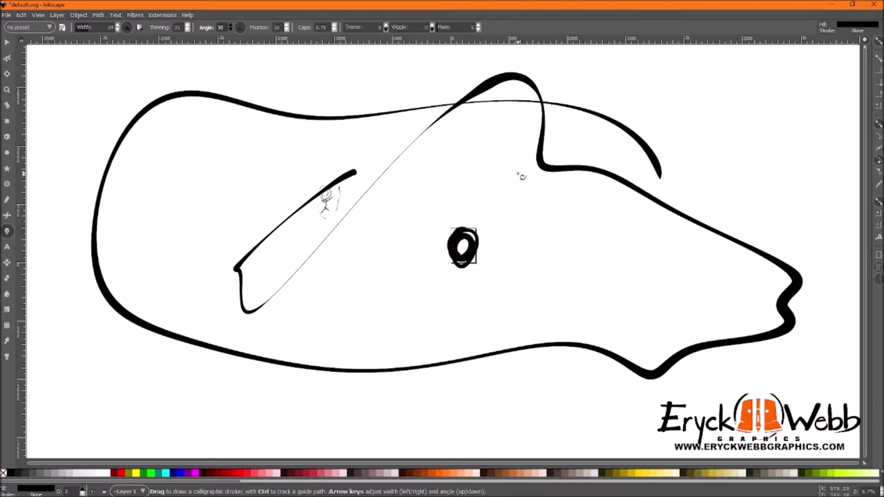
Compare the Page, Drawing and Selection export areas in the PNG export settings, and put the dialog away.
{"action": "left_click", "coordinate": [6, 15]}
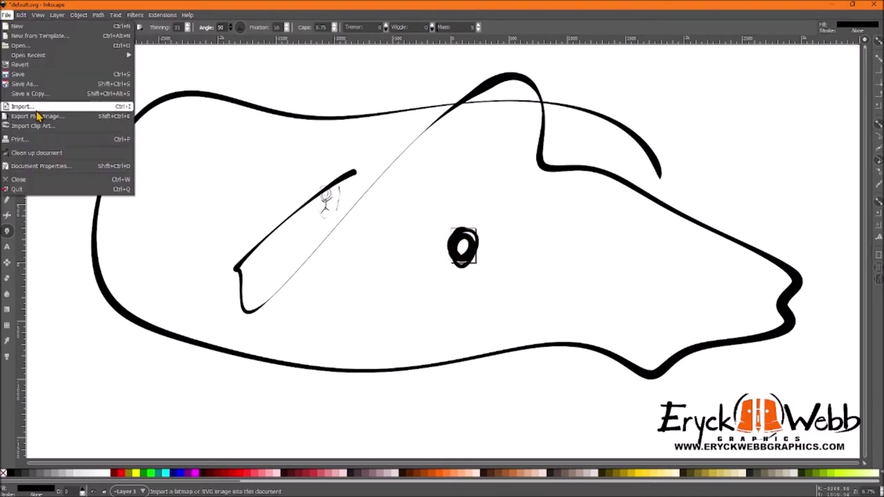
{"action": "left_click", "coordinate": [40, 116]}
{"action": "left_click_drag", "start_coordinate": [792, 19], "coordinate": [678, 83]}
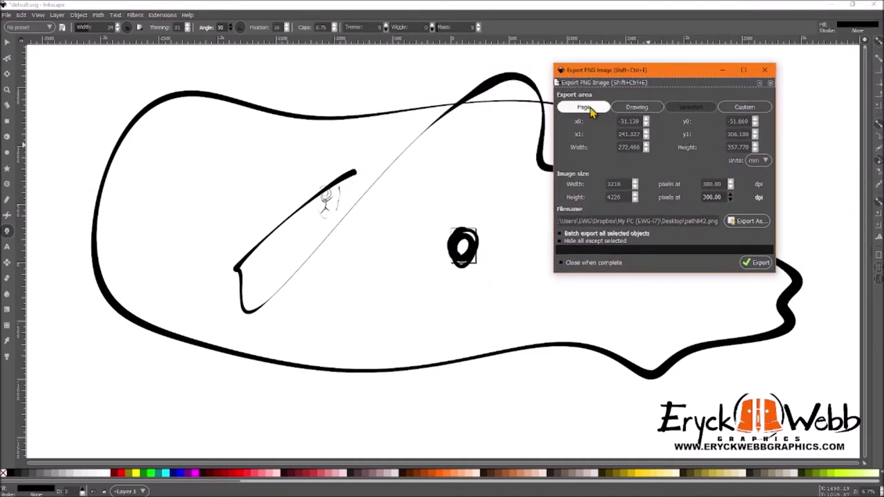
{"action": "left_click", "coordinate": [588, 111]}
{"action": "left_click", "coordinate": [636, 108]}
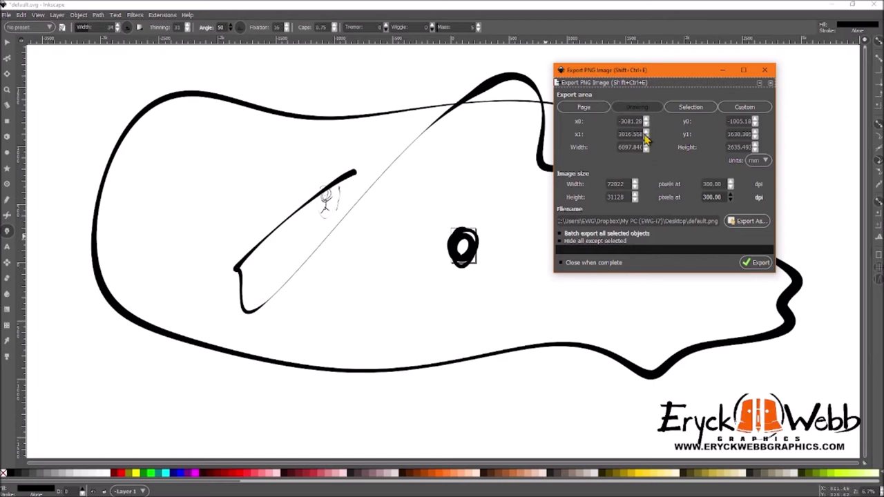
{"action": "left_click", "coordinate": [690, 110]}
{"action": "left_click", "coordinate": [765, 84]}
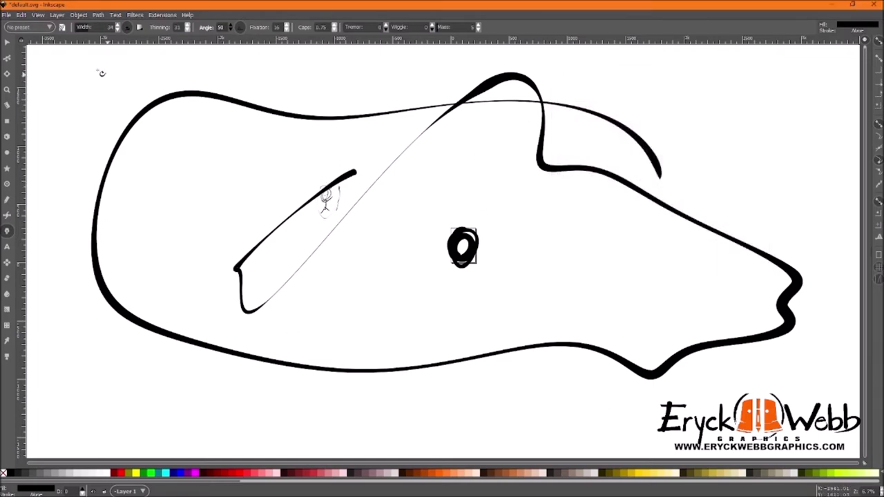
Try a few more calligraphic strokes around the page, and undo every stroke back to the empty document.
{"action": "left_click", "coordinate": [8, 42]}
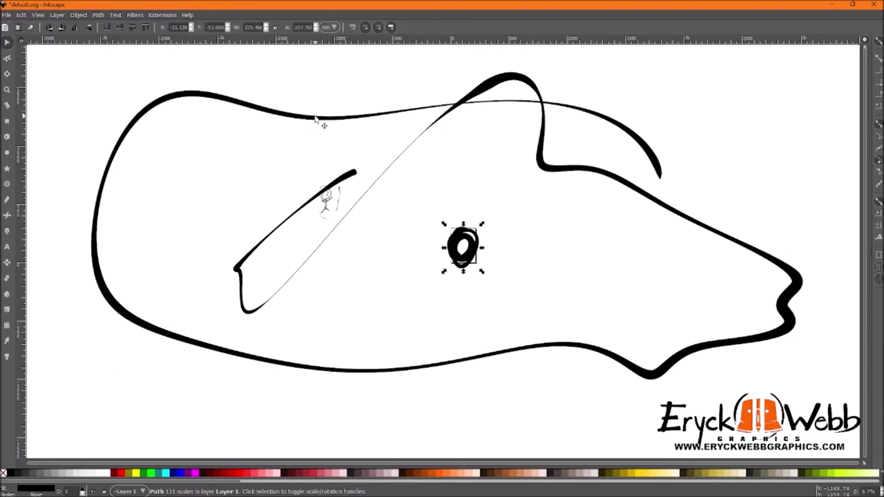
{"action": "scroll", "coordinate": [461, 234], "scroll_direction": "up", "scroll_amount": 5, "text": "ctrl"}
{"action": "scroll", "coordinate": [468, 240], "scroll_direction": "down", "scroll_amount": 3, "text": "ctrl"}
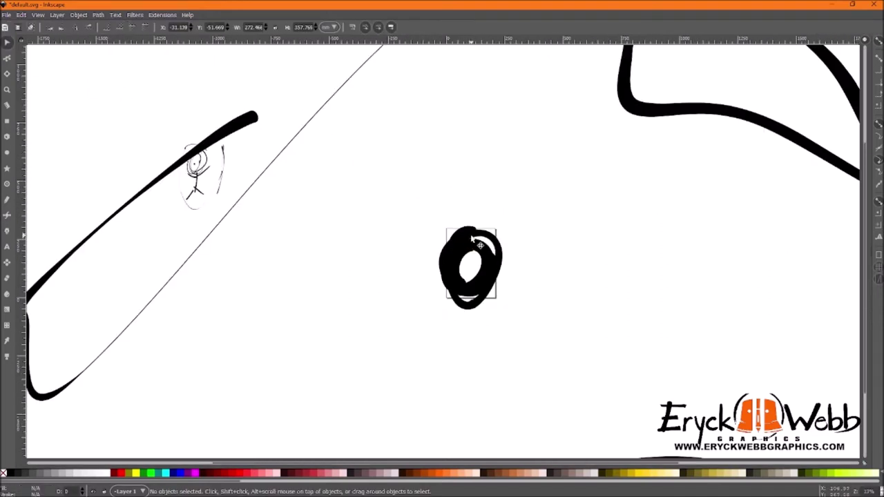
{"action": "left_click", "coordinate": [7, 230]}
{"action": "mouse_move", "coordinate": [442, 191]}
{"action": "left_mouse_down"}
{"action": "mouse_move", "coordinate": [482, 163]}
{"action": "mouse_move", "coordinate": [508, 133]}
{"action": "mouse_move", "coordinate": [526, 222]}
{"action": "left_mouse_up"}
{"action": "scroll", "coordinate": [508, 249], "scroll_direction": "down", "scroll_amount": 2}
{"action": "mouse_move", "coordinate": [362, 173]}
{"action": "left_mouse_down"}
{"action": "mouse_move", "coordinate": [326, 221]}
{"action": "mouse_move", "coordinate": [366, 173]}
{"action": "mouse_move", "coordinate": [378, 239]}
{"action": "left_mouse_up"}
{"action": "mouse_move", "coordinate": [335, 201]}
{"action": "left_mouse_down"}
{"action": "mouse_move", "coordinate": [315, 243]}
{"action": "mouse_move", "coordinate": [339, 263]}
{"action": "left_mouse_up"}
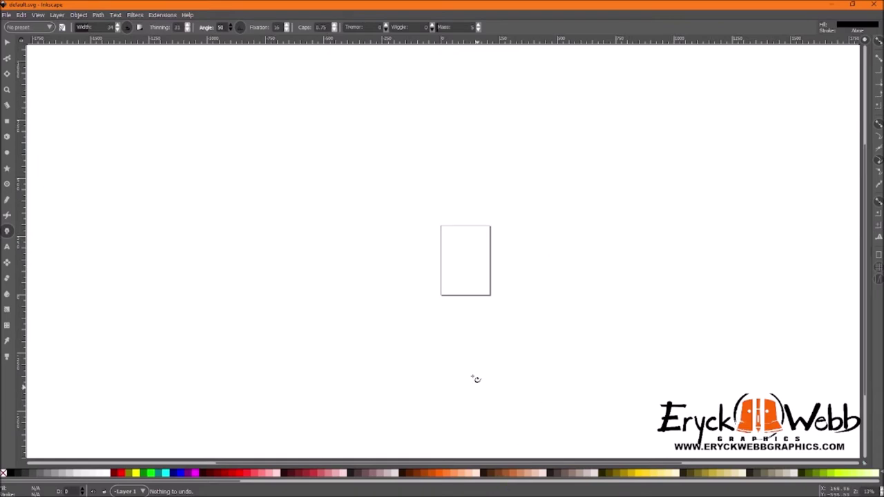
Draw a stick figure's head and both arms in the upper part of the page with the Calligraphy tool.
{"action": "scroll", "coordinate": [435, 326], "scroll_direction": "up", "scroll_amount": 3}
{"action": "scroll", "coordinate": [523, 231], "scroll_direction": "up", "scroll_amount": 1}
{"action": "scroll", "coordinate": [519, 290], "scroll_direction": "up", "scroll_amount": 3}
{"action": "scroll", "coordinate": [517, 324], "scroll_direction": "down", "scroll_amount": 1}
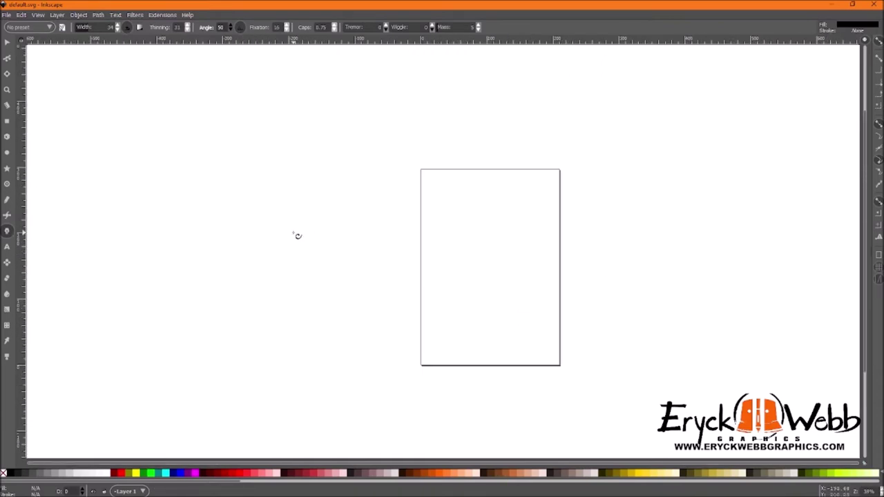
{"action": "left_click_drag", "start_coordinate": [337, 246], "coordinate": [394, 244]}
{"action": "scroll", "coordinate": [483, 207], "scroll_direction": "right", "scroll_amount": 4}
{"action": "scroll", "coordinate": [449, 187], "scroll_direction": "down", "scroll_amount": 1}
{"action": "mouse_move", "coordinate": [405, 156]}
{"action": "left_mouse_down"}
{"action": "mouse_move", "coordinate": [405, 180]}
{"action": "mouse_move", "coordinate": [415, 139]}
{"action": "mouse_move", "coordinate": [403, 191]}
{"action": "mouse_move", "coordinate": [364, 185]}
{"action": "left_mouse_up"}
{"action": "left_click_drag", "start_coordinate": [428, 174], "coordinate": [478, 191]}
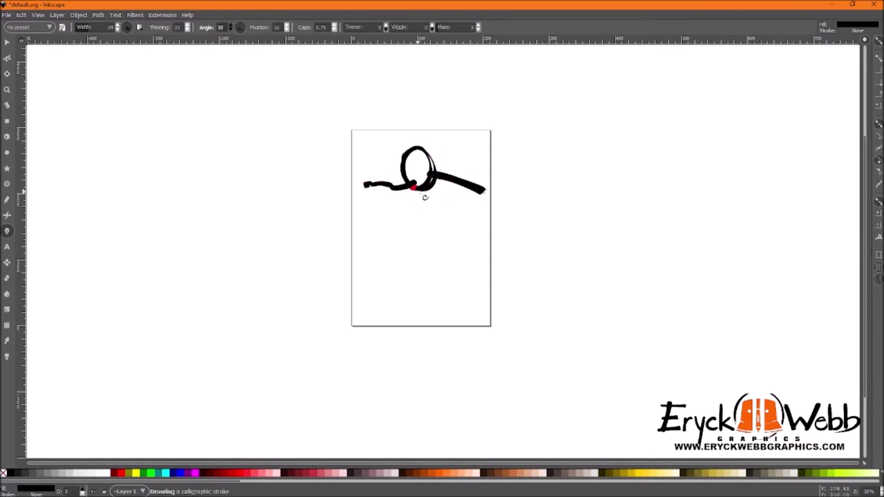
Draw the stick figure's torso, bent forearm and leg below the head.
{"action": "left_click_drag", "start_coordinate": [414, 183], "coordinate": [464, 240]}
{"action": "left_click_drag", "start_coordinate": [480, 189], "coordinate": [482, 219]}
{"action": "mouse_move", "coordinate": [446, 181]}
{"action": "left_mouse_down"}
{"action": "mouse_move", "coordinate": [472, 243]}
{"action": "mouse_move", "coordinate": [431, 250]}
{"action": "mouse_move", "coordinate": [436, 274]}
{"action": "left_mouse_up"}
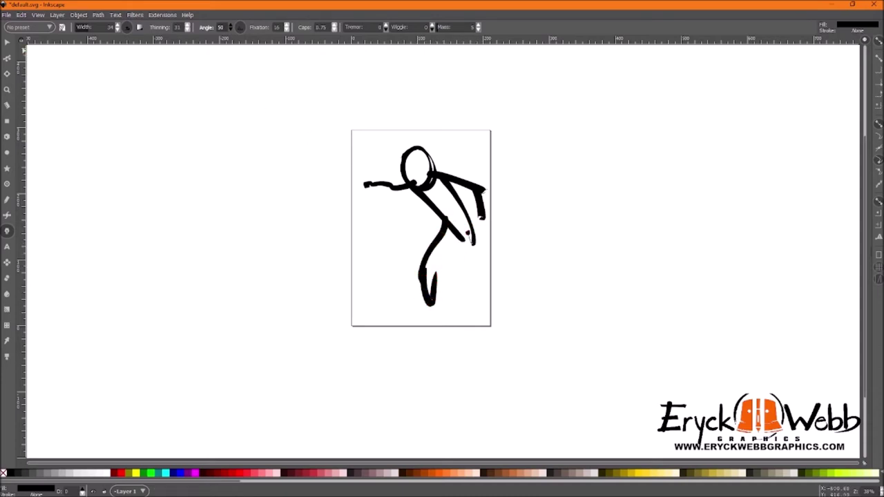
Select all strokes of the stick figure, rotate them slightly clockwise, and clear the selection.
{"action": "left_click", "coordinate": [7, 41]}
{"action": "left_click_drag", "start_coordinate": [302, 128], "coordinate": [557, 304]}
{"action": "left_click", "coordinate": [480, 143]}
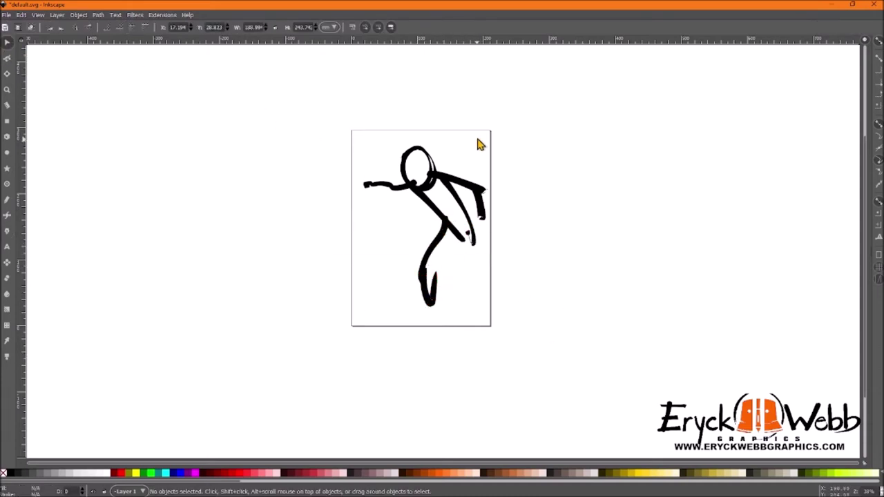
{"action": "left_click_drag", "start_coordinate": [327, 134], "coordinate": [492, 298]}
{"action": "left_click", "coordinate": [446, 201]}
{"action": "left_click_drag", "start_coordinate": [489, 149], "coordinate": [502, 159]}
{"action": "left_click", "coordinate": [688, 266]}
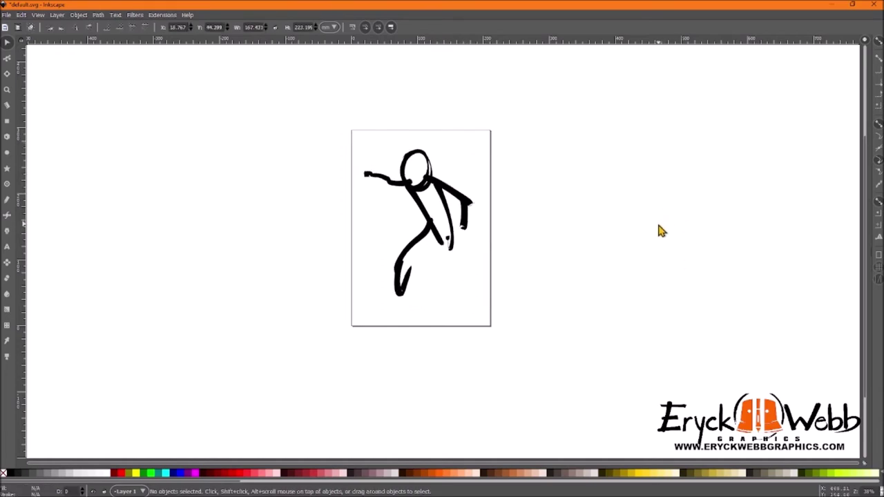
Select the whole stick figure on the page and delete it.
{"action": "left_click_drag", "start_coordinate": [658, 225], "coordinate": [453, 207]}
{"action": "left_click_drag", "start_coordinate": [138, 96], "coordinate": [336, 279]}
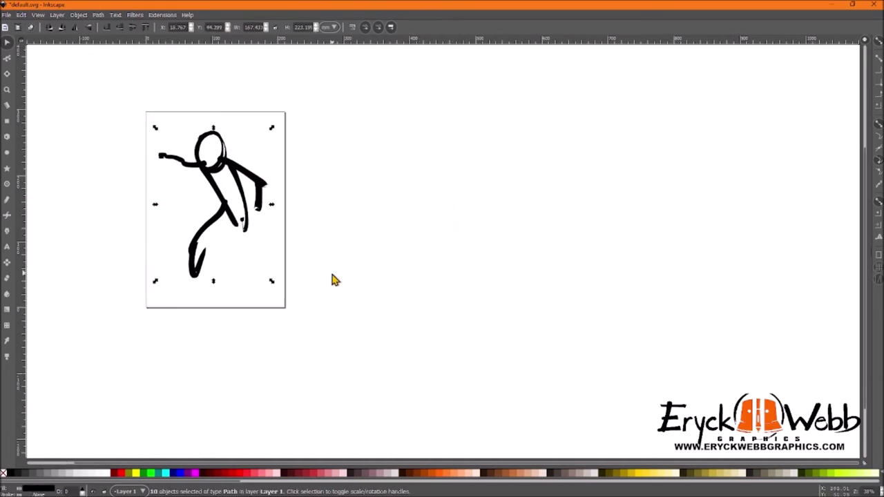
{"action": "key", "text": "Delete"}
Draw a new figure's head, face, shoulders and arms with the Calligraphy tool.
{"action": "left_click", "coordinate": [7, 231]}
{"action": "mouse_move", "coordinate": [292, 174]}
{"action": "left_mouse_down"}
{"action": "mouse_move", "coordinate": [296, 126]}
{"action": "mouse_move", "coordinate": [324, 163]}
{"action": "mouse_move", "coordinate": [306, 205]}
{"action": "mouse_move", "coordinate": [338, 193]}
{"action": "mouse_move", "coordinate": [281, 205]}
{"action": "mouse_move", "coordinate": [270, 193]}
{"action": "mouse_move", "coordinate": [291, 247]}
{"action": "left_mouse_up"}
{"action": "left_click_drag", "start_coordinate": [332, 216], "coordinate": [335, 259]}
{"action": "left_click_drag", "start_coordinate": [340, 192], "coordinate": [370, 239]}
{"action": "left_click_drag", "start_coordinate": [333, 217], "coordinate": [367, 248]}
{"action": "left_click_drag", "start_coordinate": [264, 177], "coordinate": [250, 197]}
{"action": "mouse_move", "coordinate": [238, 196]}
{"action": "left_mouse_down"}
{"action": "mouse_move", "coordinate": [221, 201]}
{"action": "mouse_move", "coordinate": [247, 202]}
{"action": "left_mouse_up"}
{"action": "left_click_drag", "start_coordinate": [280, 176], "coordinate": [293, 176]}
{"action": "left_click_drag", "start_coordinate": [298, 175], "coordinate": [317, 166]}
Draw the new figure's two legs and feet in a wide, bent-knee stance.
{"action": "mouse_move", "coordinate": [289, 247]}
{"action": "left_mouse_down"}
{"action": "mouse_move", "coordinate": [241, 301]}
{"action": "mouse_move", "coordinate": [277, 362]}
{"action": "left_mouse_up"}
{"action": "mouse_move", "coordinate": [277, 360]}
{"action": "left_mouse_down"}
{"action": "mouse_move", "coordinate": [257, 297]}
{"action": "mouse_move", "coordinate": [290, 270]}
{"action": "mouse_move", "coordinate": [337, 304]}
{"action": "left_mouse_up"}
{"action": "left_click_drag", "start_coordinate": [332, 258], "coordinate": [358, 330]}
{"action": "left_click_drag", "start_coordinate": [328, 304], "coordinate": [371, 376]}
{"action": "left_click_drag", "start_coordinate": [294, 304], "coordinate": [327, 302]}
{"action": "left_click_drag", "start_coordinate": [296, 374], "coordinate": [309, 367]}
{"action": "left_click_drag", "start_coordinate": [403, 377], "coordinate": [416, 394]}
{"action": "left_click_drag", "start_coordinate": [324, 220], "coordinate": [351, 218]}
Select the whole figure, scale it down to about 156 by 251 mm, and place it within the page.
{"action": "left_click", "coordinate": [7, 42]}
{"action": "left_click_drag", "start_coordinate": [224, 76], "coordinate": [532, 437]}
{"action": "left_click_drag", "start_coordinate": [457, 398], "coordinate": [379, 289]}
{"action": "left_click_drag", "start_coordinate": [331, 218], "coordinate": [282, 220]}
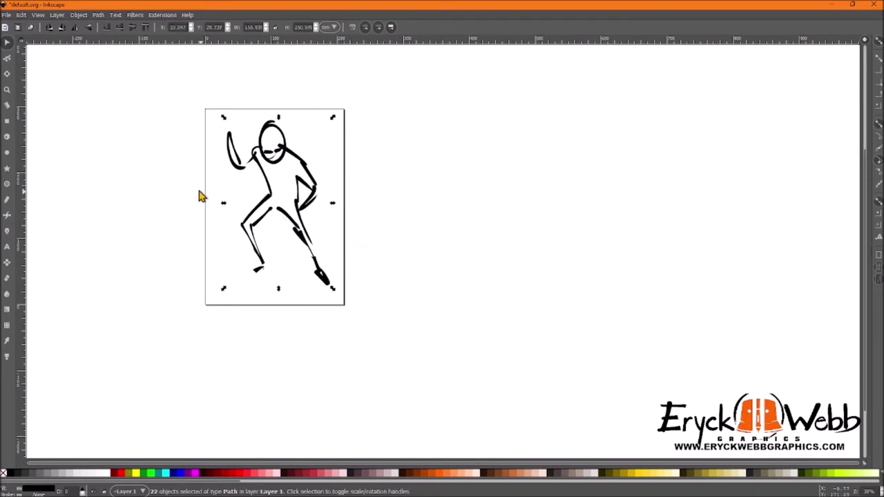
{"action": "key", "text": "Escape"}
Draw rough background strokes around the figure, with ground lines and angular building shapes extending beyond the page.
{"action": "left_click", "coordinate": [7, 231]}
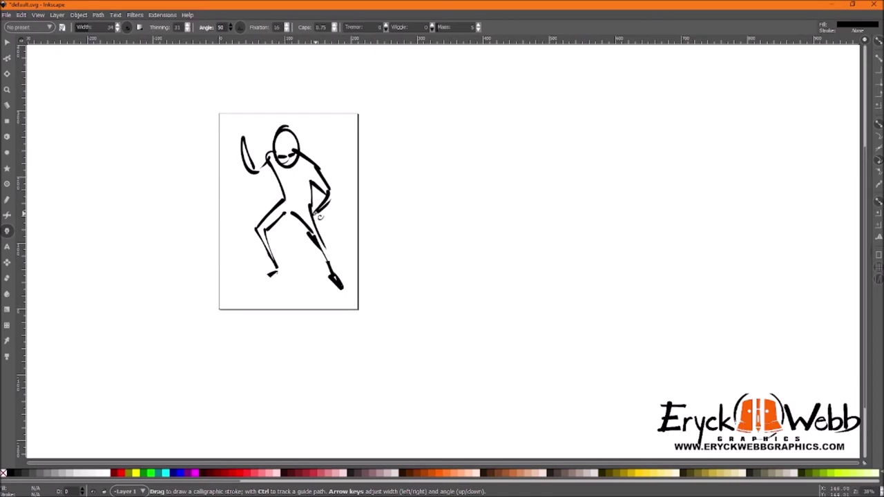
{"action": "mouse_move", "coordinate": [251, 245]}
{"action": "left_mouse_down"}
{"action": "mouse_move", "coordinate": [227, 237]}
{"action": "mouse_move", "coordinate": [239, 264]}
{"action": "mouse_move", "coordinate": [321, 289]}
{"action": "left_mouse_up"}
{"action": "left_click", "coordinate": [356, 258]}
{"action": "left_click_drag", "start_coordinate": [319, 231], "coordinate": [335, 235]}
{"action": "mouse_move", "coordinate": [237, 207]}
{"action": "left_mouse_down"}
{"action": "mouse_move", "coordinate": [243, 221]}
{"action": "mouse_move", "coordinate": [229, 152]}
{"action": "left_mouse_up"}
{"action": "mouse_move", "coordinate": [226, 151]}
{"action": "left_mouse_down"}
{"action": "mouse_move", "coordinate": [224, 100]}
{"action": "mouse_move", "coordinate": [224, 190]}
{"action": "left_mouse_up"}
{"action": "left_click_drag", "start_coordinate": [217, 88], "coordinate": [272, 76]}
{"action": "mouse_move", "coordinate": [267, 79]}
{"action": "left_mouse_down"}
{"action": "mouse_move", "coordinate": [261, 147]}
{"action": "mouse_move", "coordinate": [339, 154]}
{"action": "left_mouse_up"}
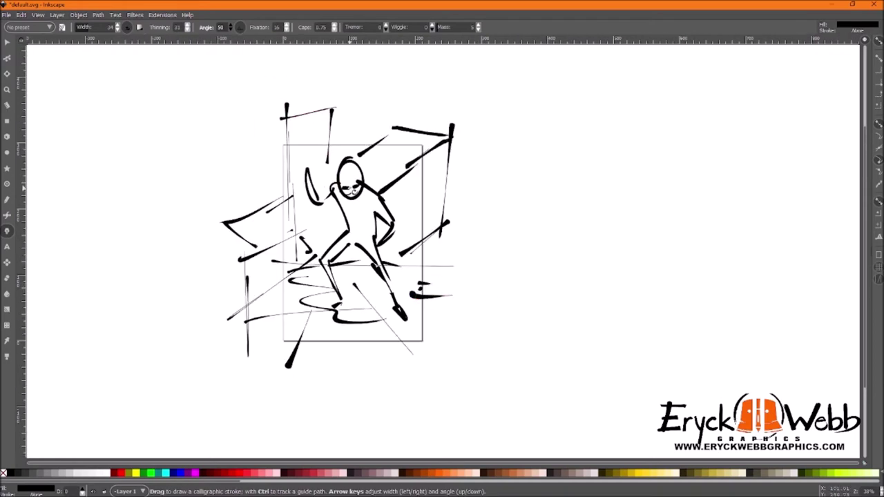
{"action": "left_click_drag", "start_coordinate": [345, 175], "coordinate": [353, 152]}
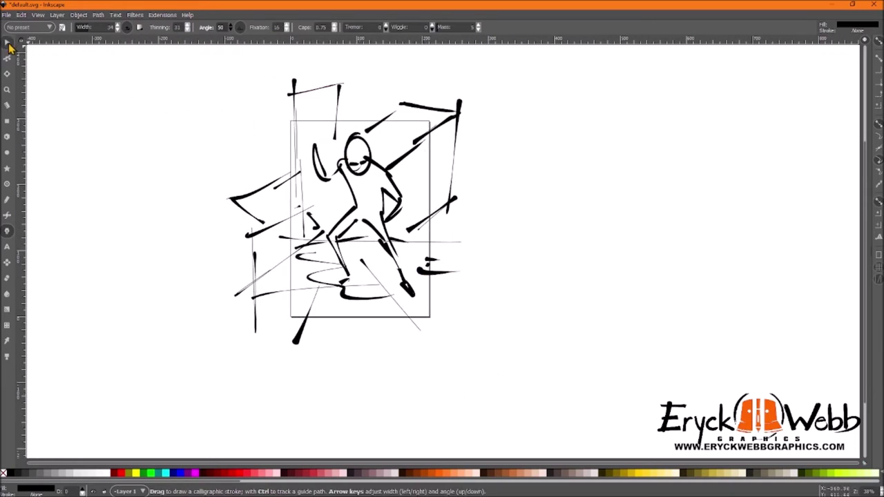
Close the default document with the sketch and bring up 11x17 Base.svg.
{"action": "key", "text": "s"}
{"action": "left_click_drag", "start_coordinate": [62, 109], "coordinate": [83, 109]}
{"action": "left_click", "coordinate": [168, 94]}
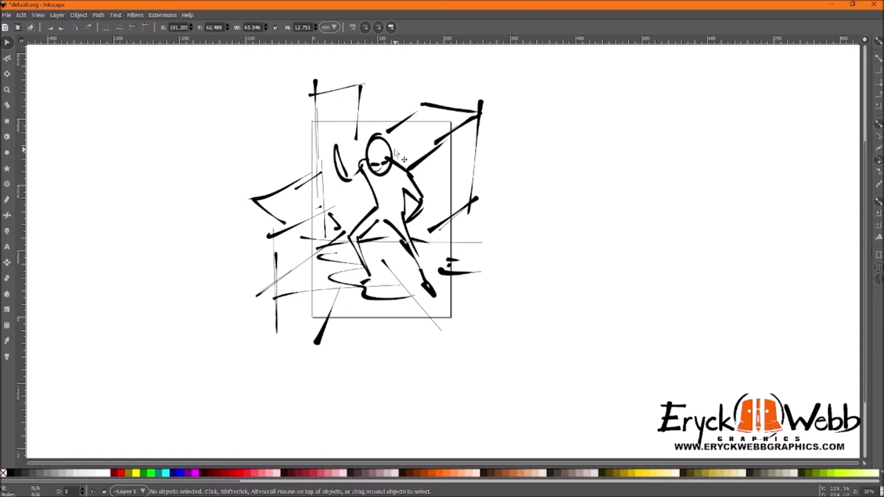
{"action": "left_click", "coordinate": [874, 5]}
{"action": "left_click", "coordinate": [379, 290]}
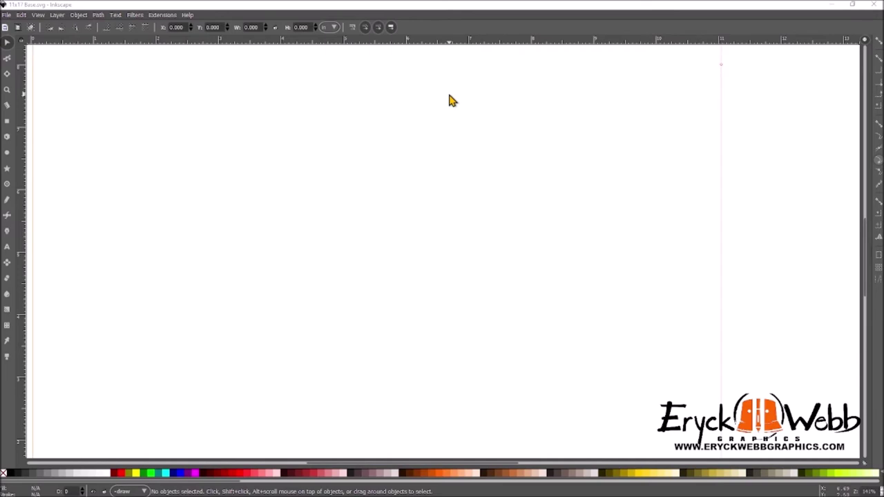
Examine the guide layout that marks the drawing area in the 11x17 base document.
{"action": "scroll", "coordinate": [467, 371], "scroll_direction": "down", "scroll_amount": 3}
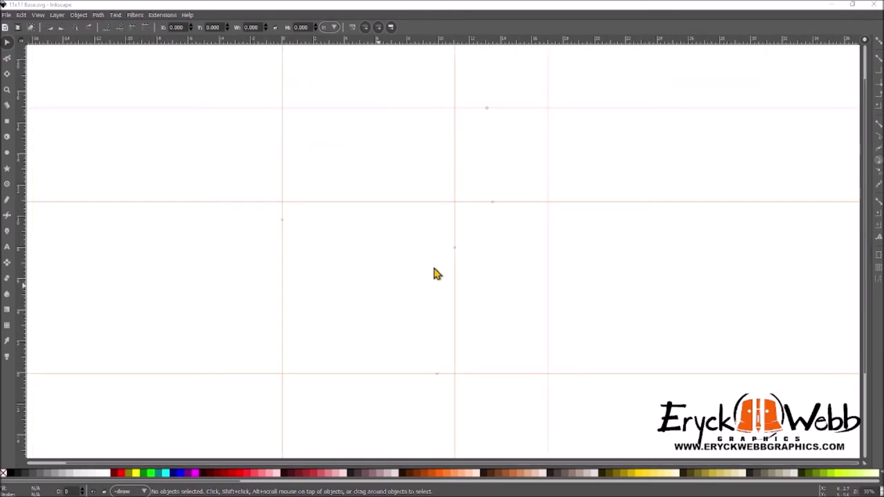
{"action": "scroll", "coordinate": [437, 269], "scroll_direction": "up", "scroll_amount": 1}
{"action": "scroll", "coordinate": [436, 269], "scroll_direction": "left", "scroll_amount": 1}
{"action": "scroll", "coordinate": [437, 270], "scroll_direction": "right", "scroll_amount": 1}
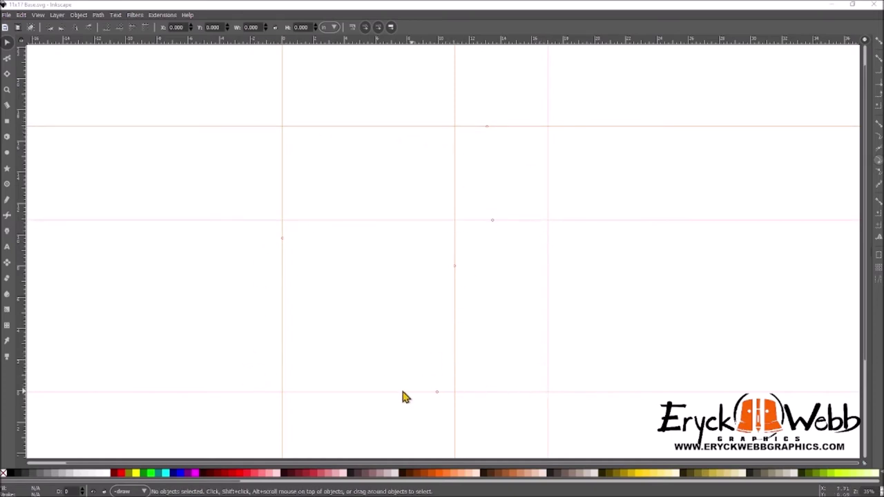
{"action": "left_click", "coordinate": [364, 299]}
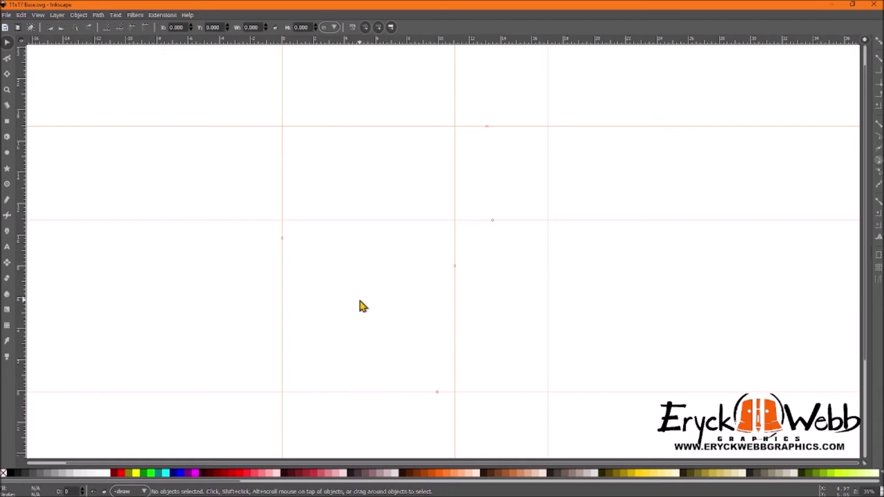
Turn on the page border and its shadow in the document properties, and compare portrait with landscape orientation against the guides.
{"action": "left_click", "coordinate": [7, 15]}
{"action": "left_click", "coordinate": [53, 179]}
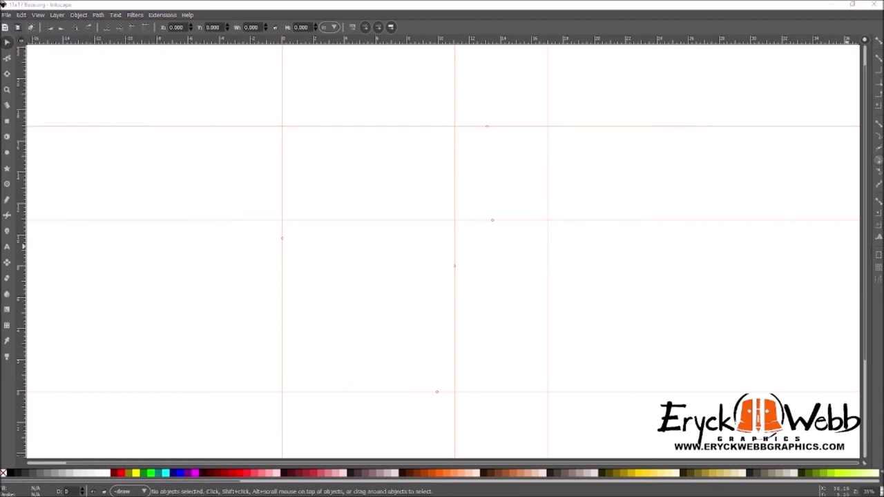
{"action": "left_click_drag", "start_coordinate": [723, 118], "coordinate": [370, 115]}
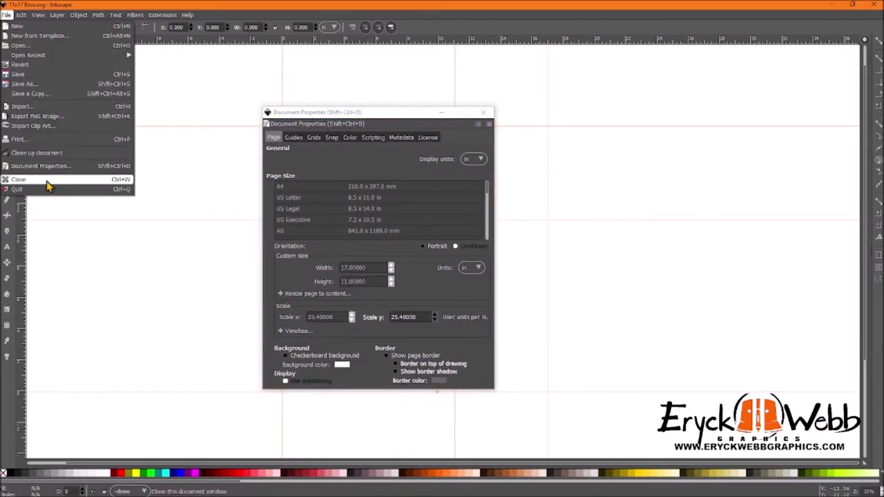
{"action": "left_click", "coordinate": [409, 128]}
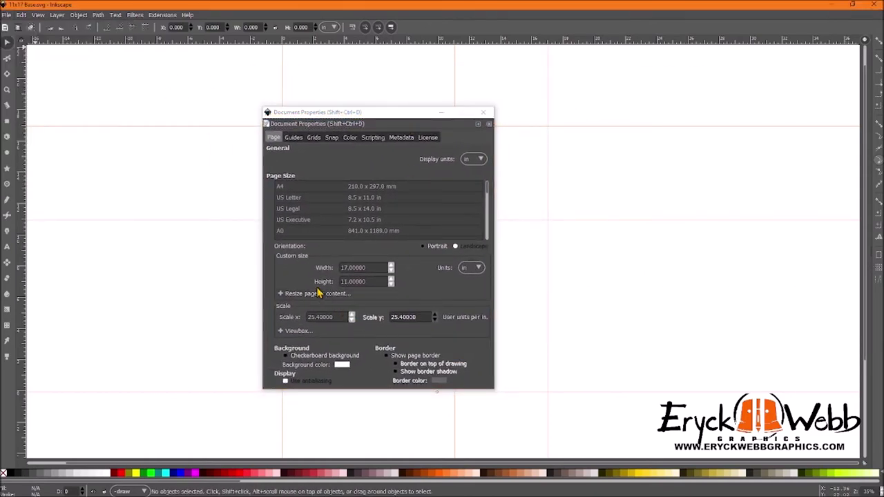
{"action": "left_click", "coordinate": [386, 356]}
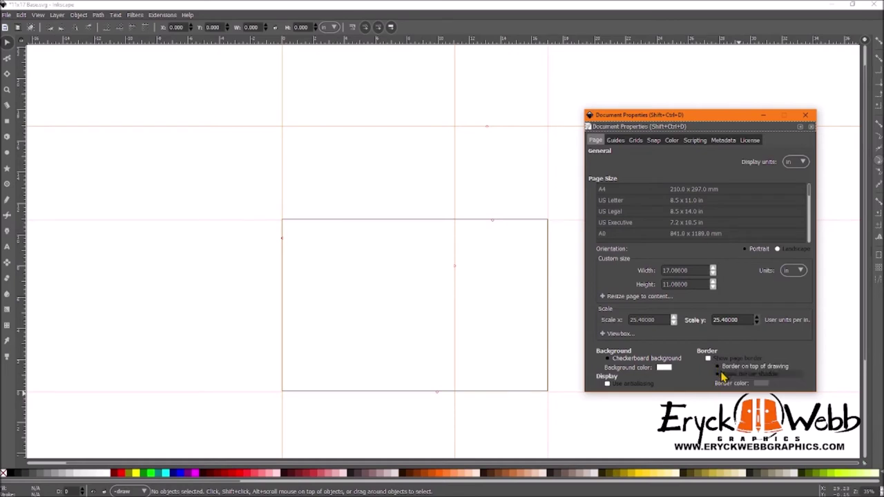
{"action": "left_click", "coordinate": [717, 375]}
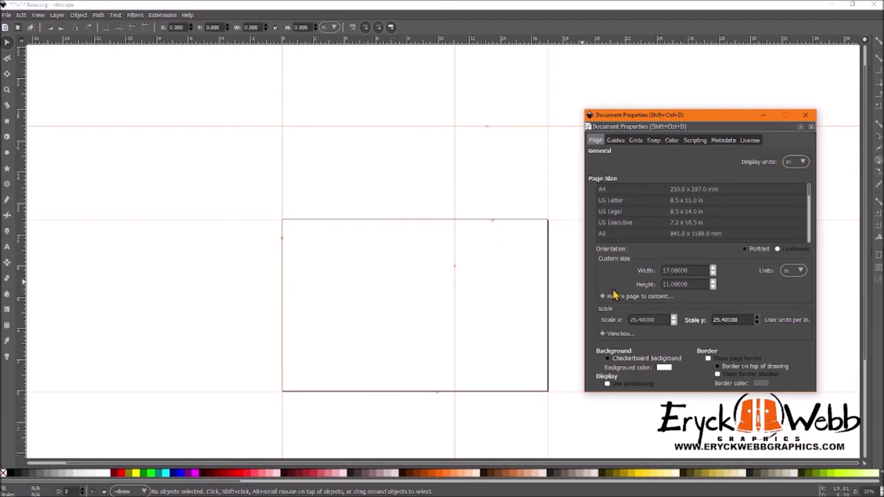
{"action": "left_click", "coordinate": [745, 249]}
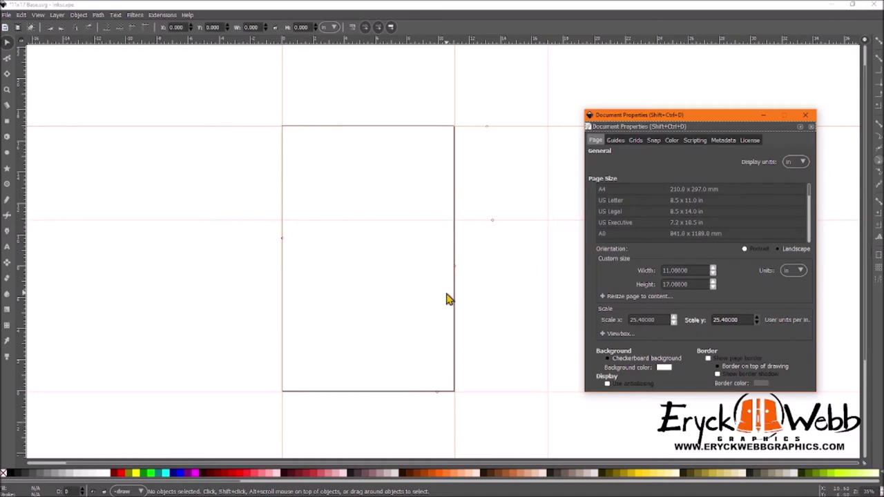
{"action": "left_click", "coordinate": [777, 250]}
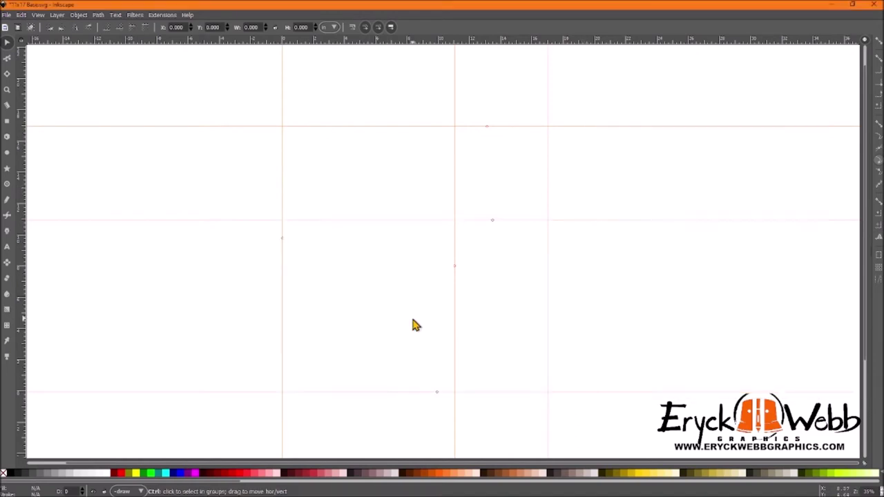
Draw a round smiling figure with a spiky hand, a raised sword and feet in thick freehand strokes across the guides.
{"action": "scroll", "coordinate": [411, 316], "scroll_direction": "up", "scroll_amount": 1}
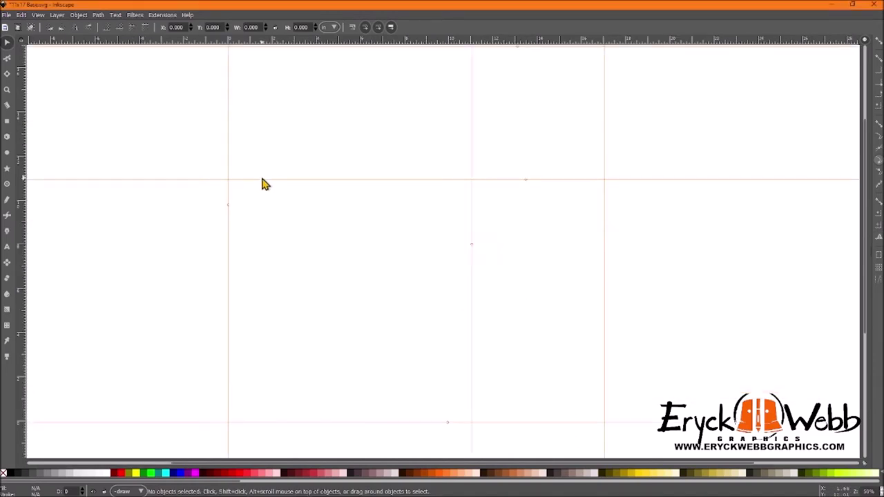
{"action": "scroll", "coordinate": [501, 262], "scroll_direction": "down", "scroll_amount": 2, "text": "ctrl"}
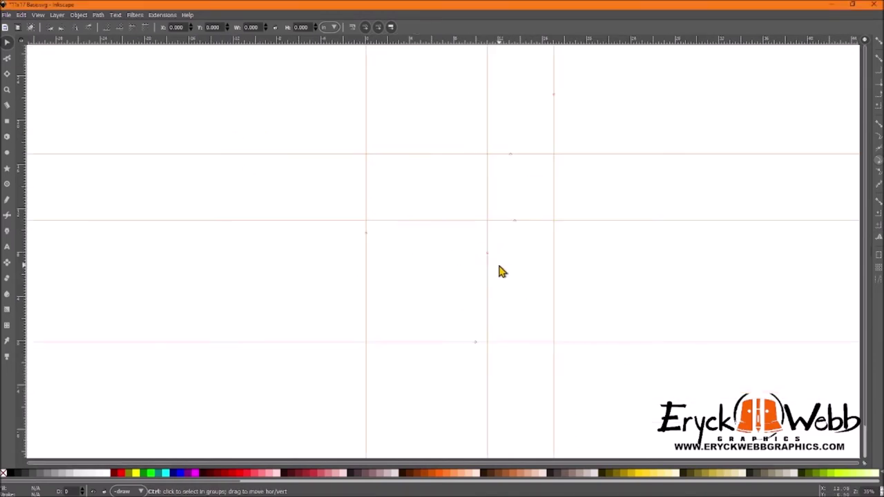
{"action": "left_click", "coordinate": [7, 233]}
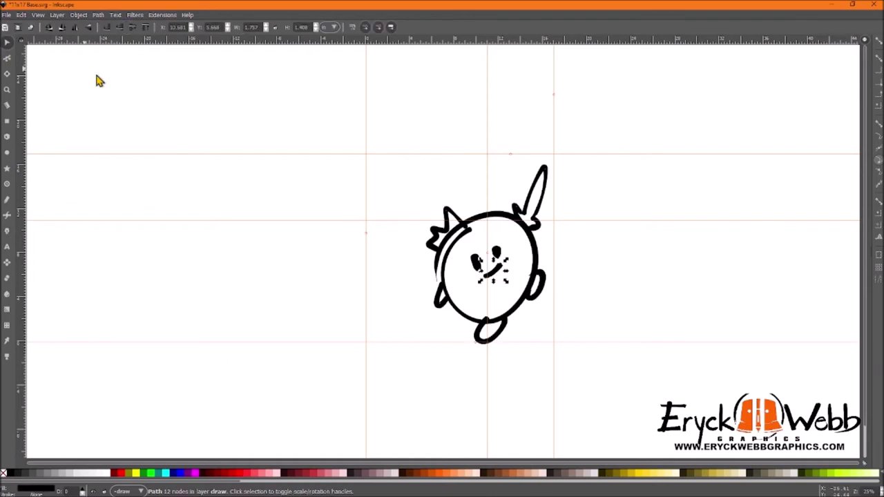
Scale the whole figure down to about 6.3 by 9.2 in and place it inside the 11x17 guide area.
{"action": "left_click_drag", "start_coordinate": [352, 113], "coordinate": [518, 286]}
{"action": "key", "text": "ctrl+a"}
{"action": "left_click_drag", "start_coordinate": [550, 159], "coordinate": [497, 225]}
{"action": "mouse_move", "coordinate": [489, 274]}
{"action": "left_mouse_down"}
{"action": "mouse_move", "coordinate": [448, 226]}
{"action": "mouse_move", "coordinate": [484, 271]}
{"action": "left_mouse_up"}
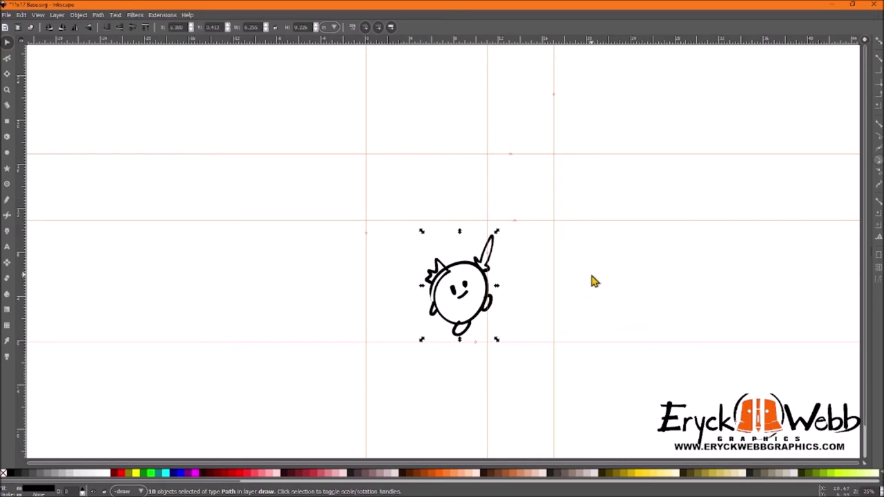
{"action": "scroll", "coordinate": [456, 284], "scroll_direction": "up", "scroll_amount": 2}
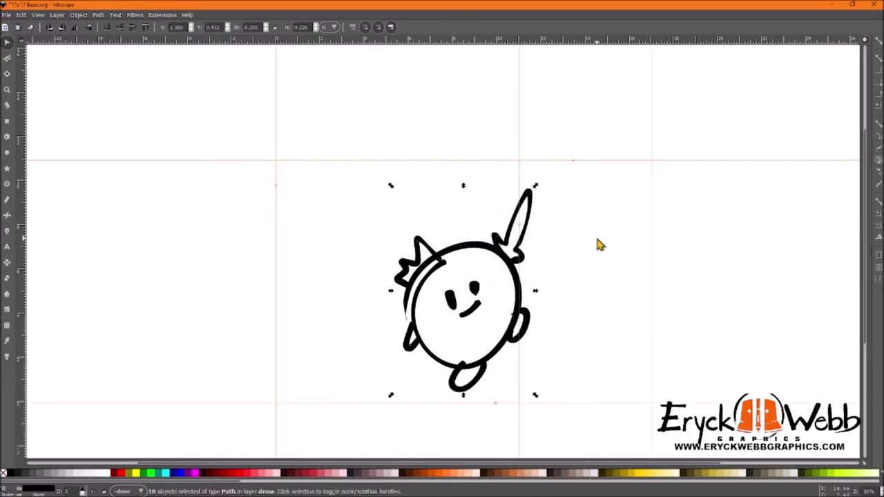
{"action": "scroll", "coordinate": [598, 242], "scroll_direction": "down", "scroll_amount": 2}
{"action": "scroll", "coordinate": [599, 240], "scroll_direction": "up", "scroll_amount": 1}
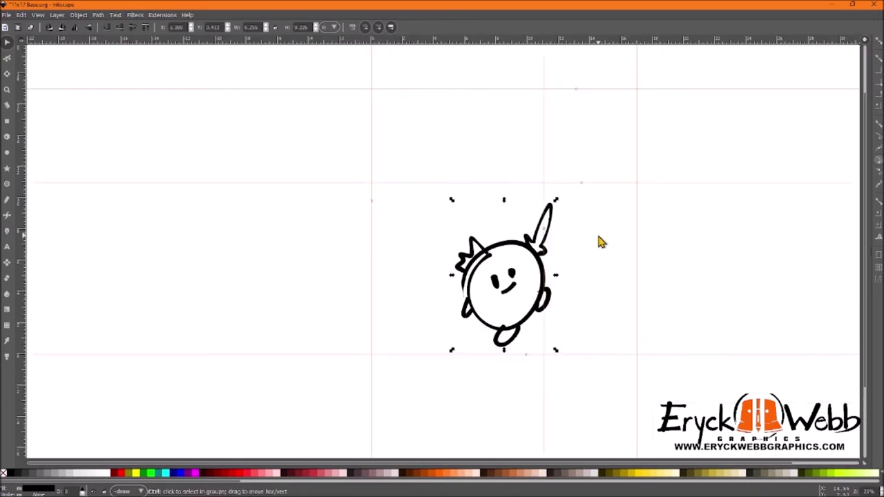
{"action": "key", "text": "shift"}
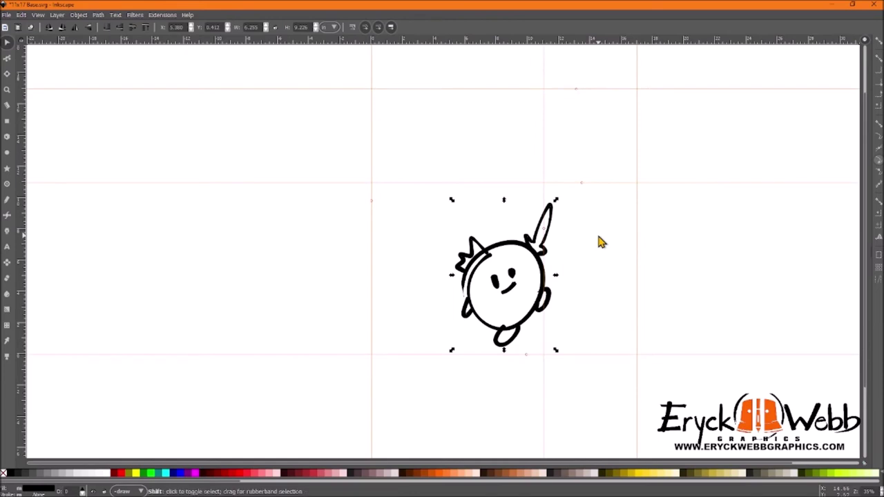
Hide the guides and examine the figure on the borderless canvas at different zoom levels.
{"action": "key", "text": "shift+backslash"}
{"action": "left_click", "coordinate": [614, 192]}
{"action": "scroll", "coordinate": [611, 190], "scroll_direction": "right", "scroll_amount": 1}
{"action": "scroll", "coordinate": [610, 191], "scroll_direction": "down", "scroll_amount": 1}
{"action": "scroll", "coordinate": [612, 196], "scroll_direction": "down", "scroll_amount": 1}
{"action": "scroll", "coordinate": [537, 191], "scroll_direction": "right", "scroll_amount": 2}
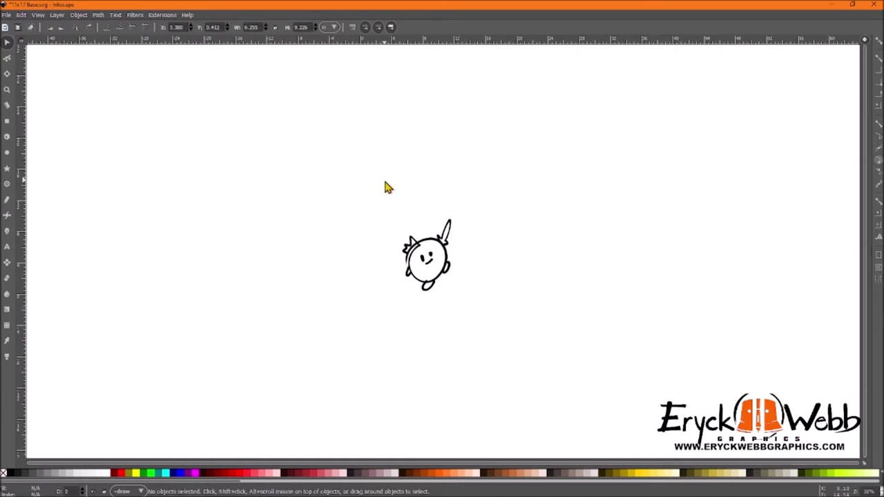
{"action": "left_click_drag", "start_coordinate": [387, 186], "coordinate": [546, 325]}
{"action": "scroll", "coordinate": [458, 247], "scroll_direction": "down", "scroll_amount": 5}
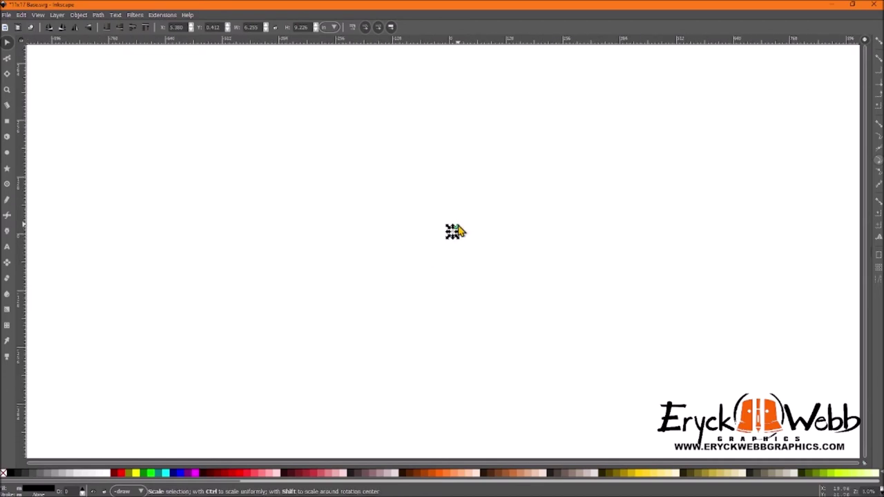
{"action": "scroll", "coordinate": [460, 224], "scroll_direction": "up", "scroll_amount": 7}
{"action": "scroll", "coordinate": [460, 225], "scroll_direction": "down", "scroll_amount": 7}
{"action": "scroll", "coordinate": [459, 238], "scroll_direction": "up", "scroll_amount": 1}
{"action": "scroll", "coordinate": [459, 239], "scroll_direction": "up", "scroll_amount": 3}
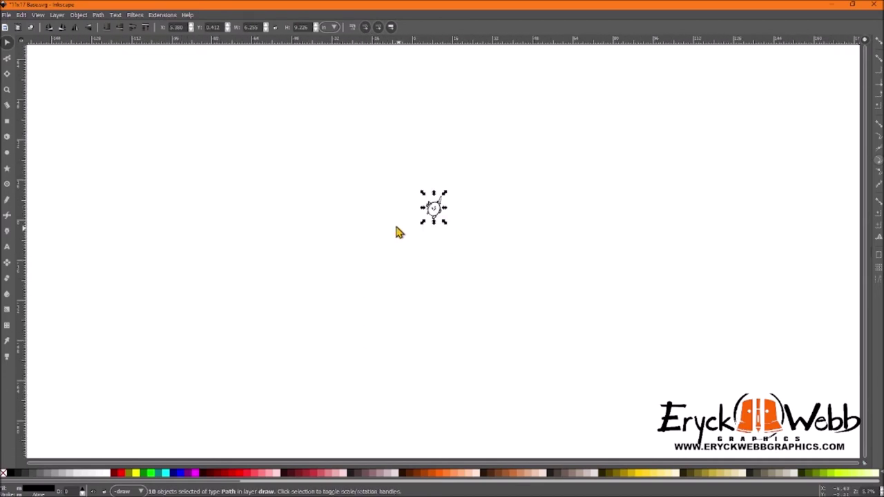
{"action": "scroll", "coordinate": [402, 179], "scroll_direction": "up", "scroll_amount": 3}
{"action": "scroll", "coordinate": [403, 178], "scroll_direction": "down", "scroll_amount": 5}
{"action": "scroll", "coordinate": [416, 178], "scroll_direction": "down", "scroll_amount": 2}
{"action": "key", "text": "space"}
{"action": "mouse_move", "coordinate": [503, 157]}
{"action": "left_mouse_down"}
{"action": "mouse_move", "coordinate": [657, 345]}
{"action": "mouse_move", "coordinate": [813, 302]}
{"action": "mouse_move", "coordinate": [708, 89]}
{"action": "mouse_move", "coordinate": [251, 86]}
{"action": "mouse_move", "coordinate": [215, 308]}
{"action": "mouse_move", "coordinate": [383, 217]}
{"action": "mouse_move", "coordinate": [397, 196]}
{"action": "left_mouse_up"}
Show the guides again and delete the whole figure.
{"action": "key", "text": "shift+backslash"}
{"action": "scroll", "coordinate": [299, 237], "scroll_direction": "up", "scroll_amount": 4, "text": "ctrl"}
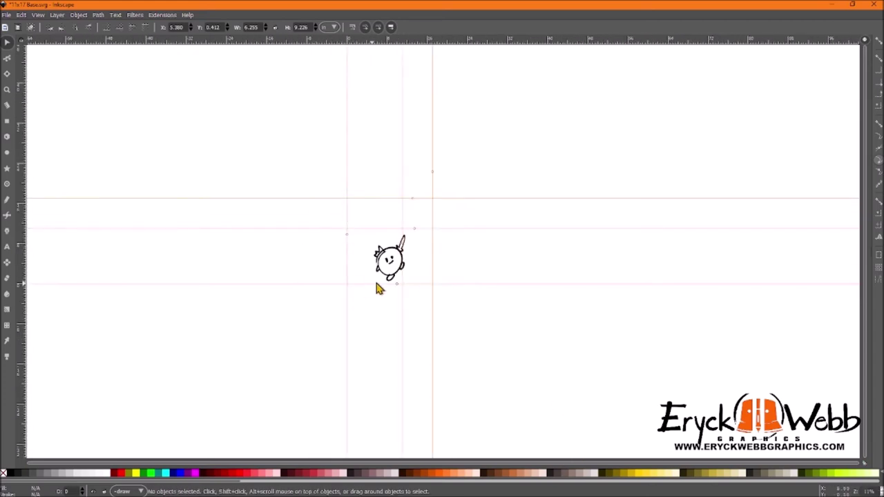
{"action": "scroll", "coordinate": [370, 234], "scroll_direction": "up", "scroll_amount": 2, "text": "ctrl"}
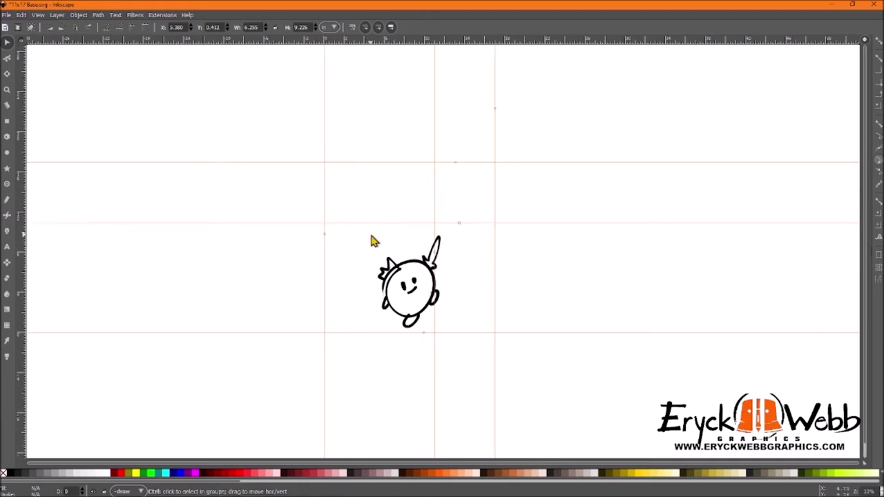
{"action": "left_click_drag", "start_coordinate": [350, 203], "coordinate": [522, 382]}
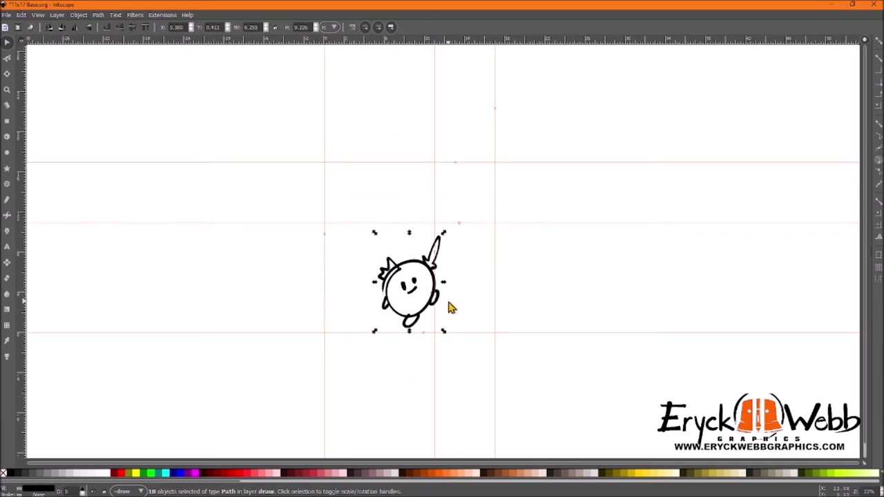
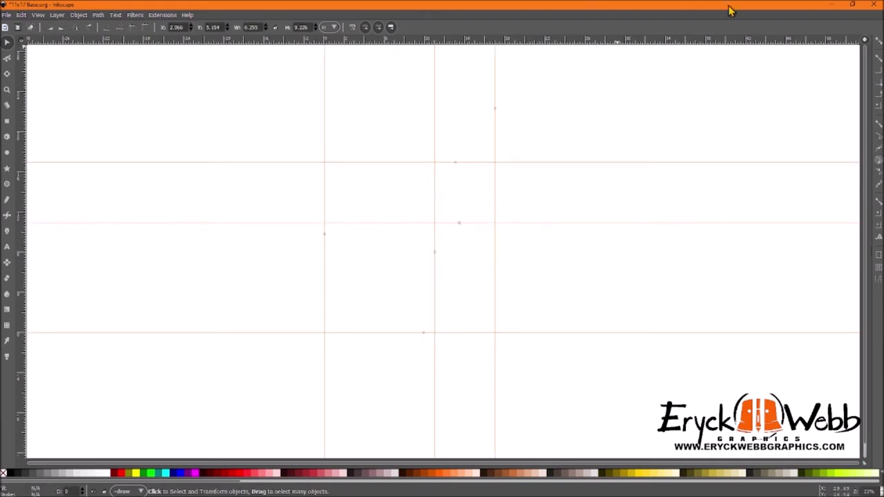
Close the 11x17 base document and bring up default.svg with its blank page.
{"action": "left_click", "coordinate": [874, 5]}
{"action": "left_click", "coordinate": [385, 290]}
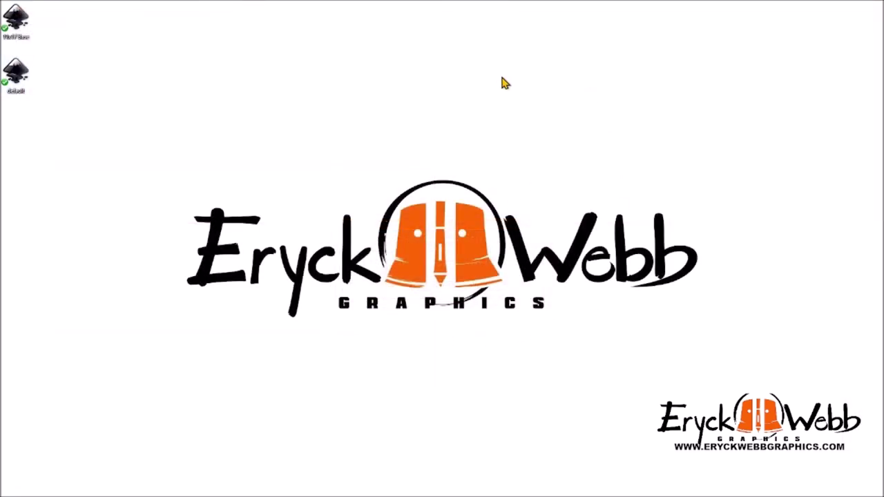
{"action": "key", "text": "Return"}
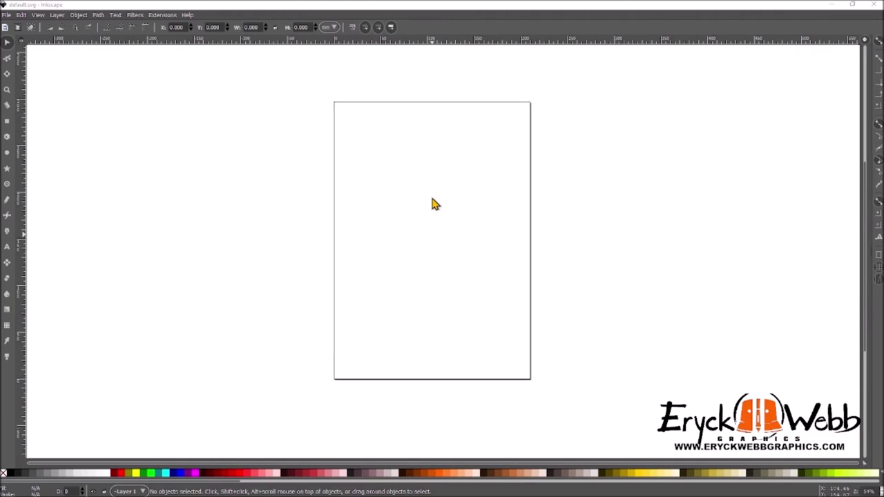
{"action": "left_click", "coordinate": [626, 123]}
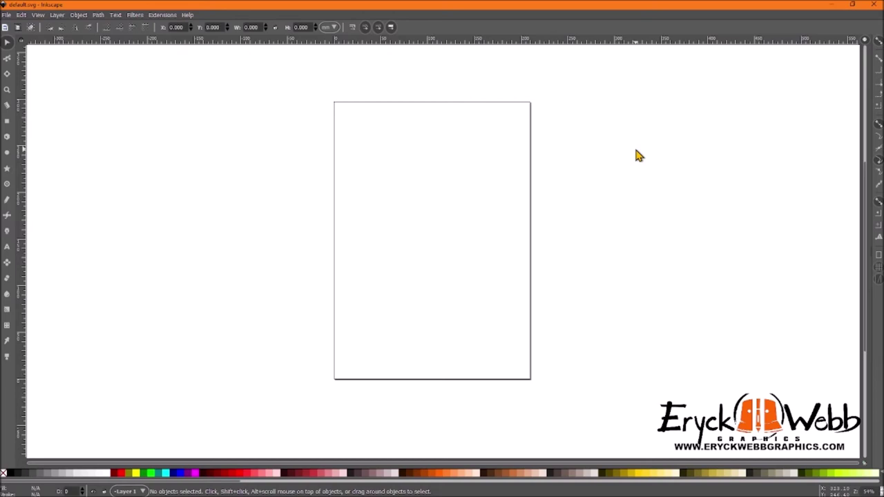
{"action": "left_click_drag", "start_coordinate": [635, 150], "coordinate": [644, 166]}
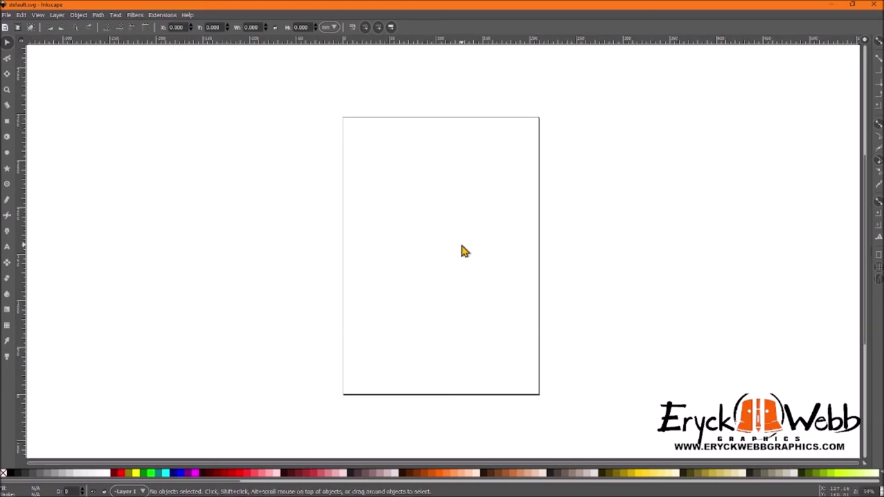
In the document properties, try a custom page size of 8.5 by 13 in, and choose US Letter instead.
{"action": "left_click", "coordinate": [6, 17]}
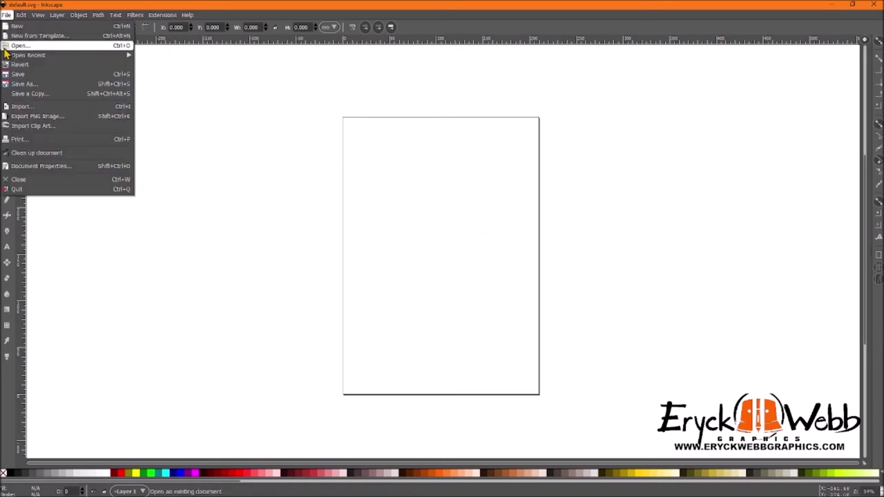
{"action": "left_click", "coordinate": [28, 167]}
{"action": "double_click", "coordinate": [684, 258]}
{"action": "type", "text": "11"}
{"action": "key", "text": "Tab"}
{"action": "type", "text": "1"}
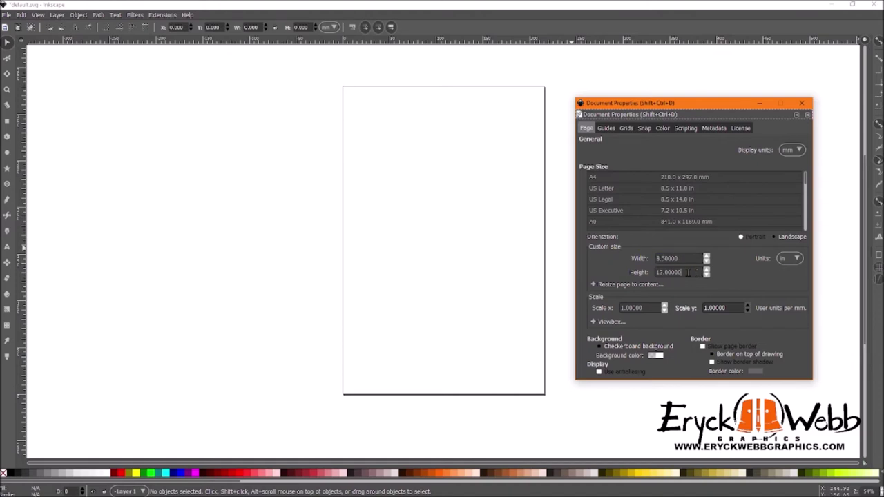
{"action": "left_click", "coordinate": [730, 189]}
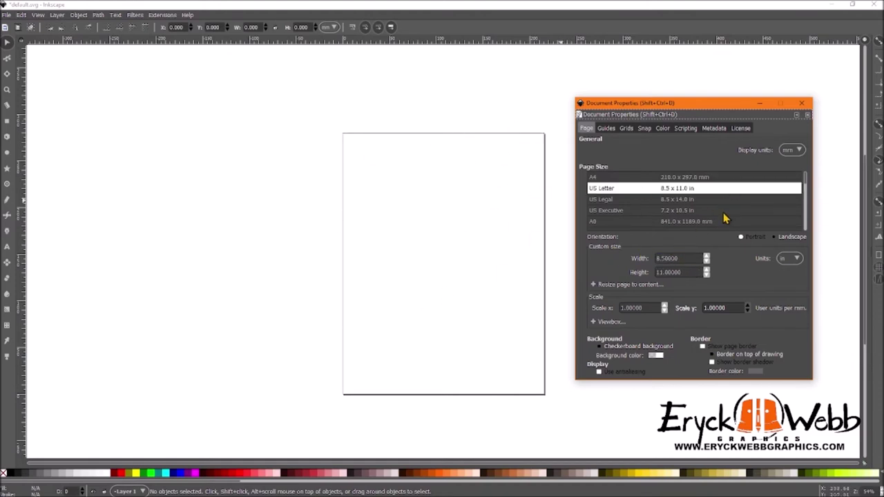
Switch the US Letter page to landscape orientation and close the document properties.
{"action": "left_click", "coordinate": [773, 237]}
{"action": "left_click", "coordinate": [739, 237]}
{"action": "left_click", "coordinate": [774, 236]}
{"action": "left_click_drag", "start_coordinate": [714, 108], "coordinate": [751, 107]}
{"action": "scroll", "coordinate": [593, 156], "scroll_direction": "right", "scroll_amount": 2}
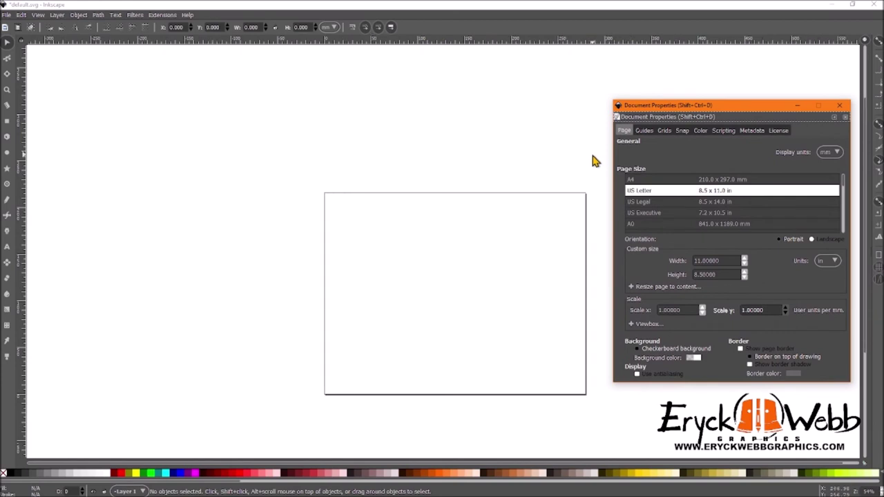
{"action": "scroll", "coordinate": [592, 160], "scroll_direction": "left", "scroll_amount": 2}
{"action": "key", "text": "ctrl+shift+d"}
Add two horizontal and two vertical guides aligned with the four edges of the landscape page.
{"action": "left_click_drag", "start_coordinate": [345, 44], "coordinate": [394, 201]}
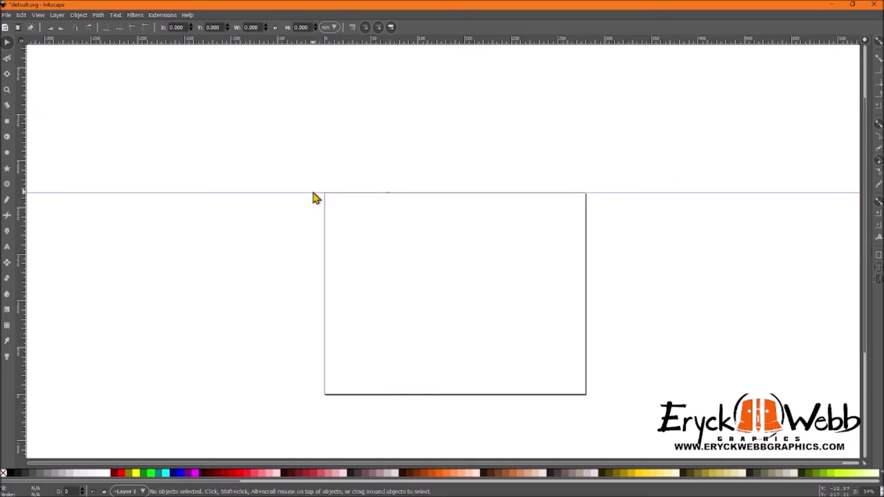
{"action": "left_click_drag", "start_coordinate": [339, 42], "coordinate": [403, 395]}
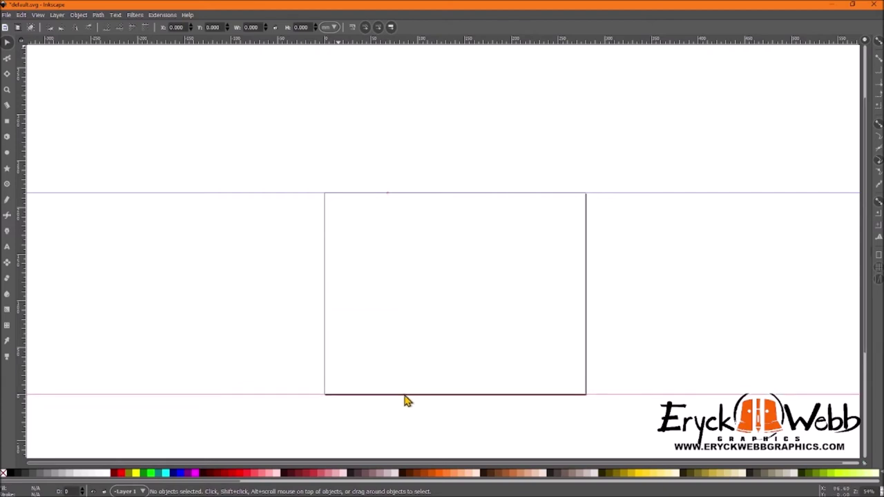
{"action": "left_click_drag", "start_coordinate": [21, 270], "coordinate": [326, 261]}
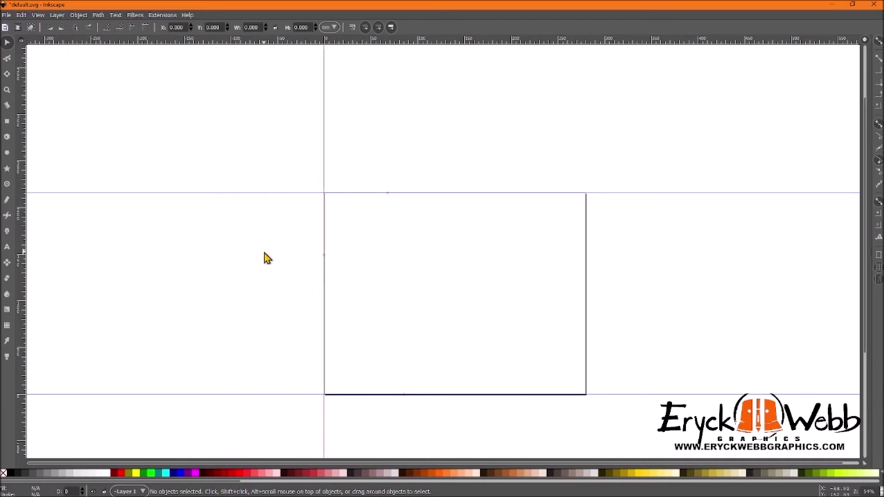
{"action": "left_click_drag", "start_coordinate": [28, 239], "coordinate": [585, 258]}
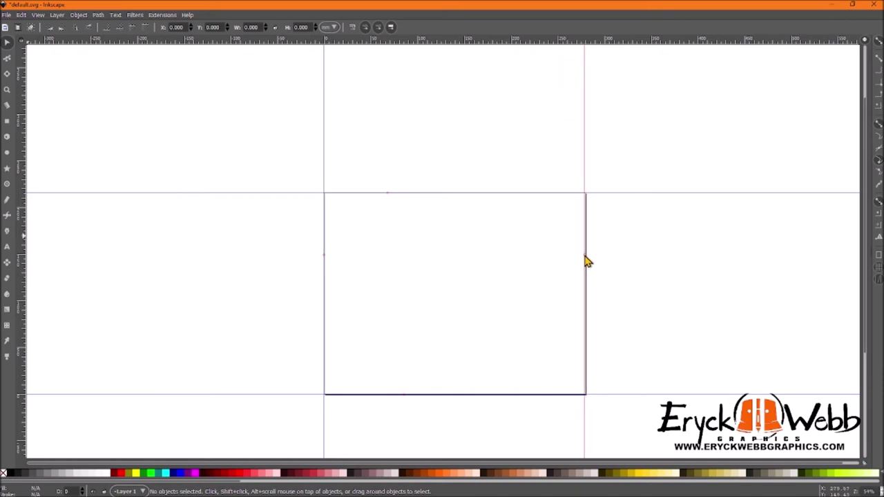
Reopen the document properties and switch the US Letter page to portrait orientation.
{"action": "left_click", "coordinate": [6, 15]}
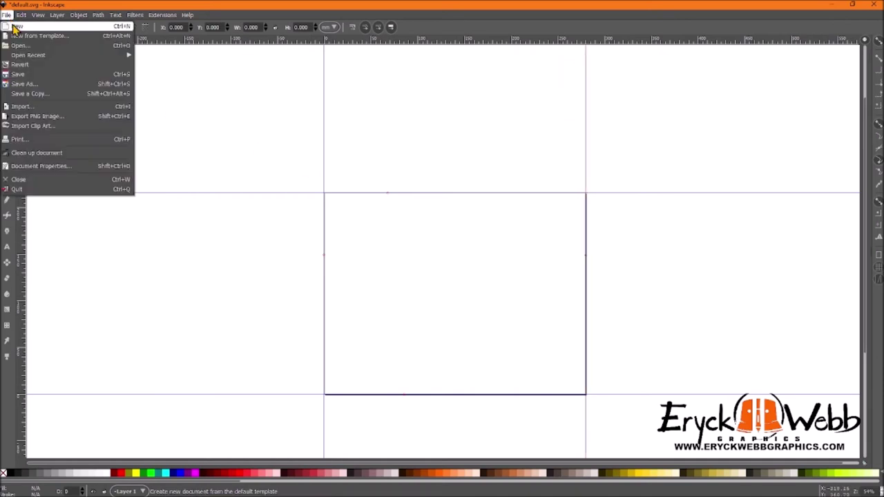
{"action": "left_click", "coordinate": [55, 168]}
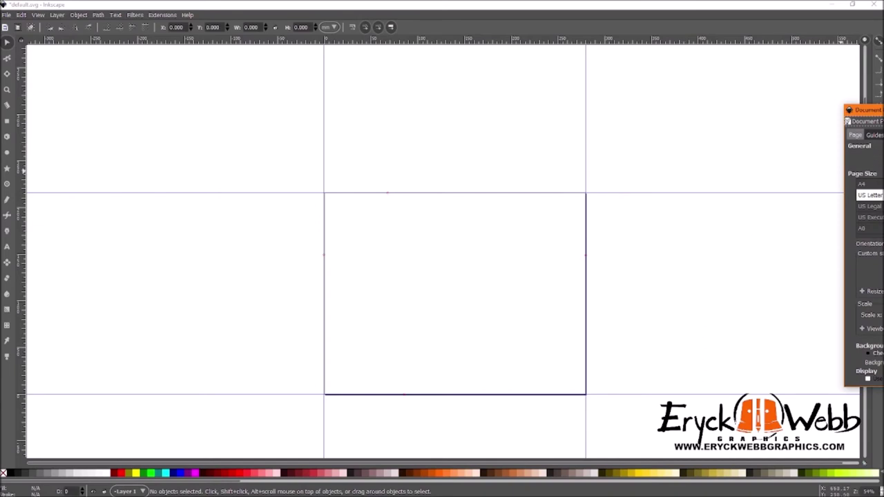
{"action": "left_click_drag", "start_coordinate": [883, 110], "coordinate": [673, 127]}
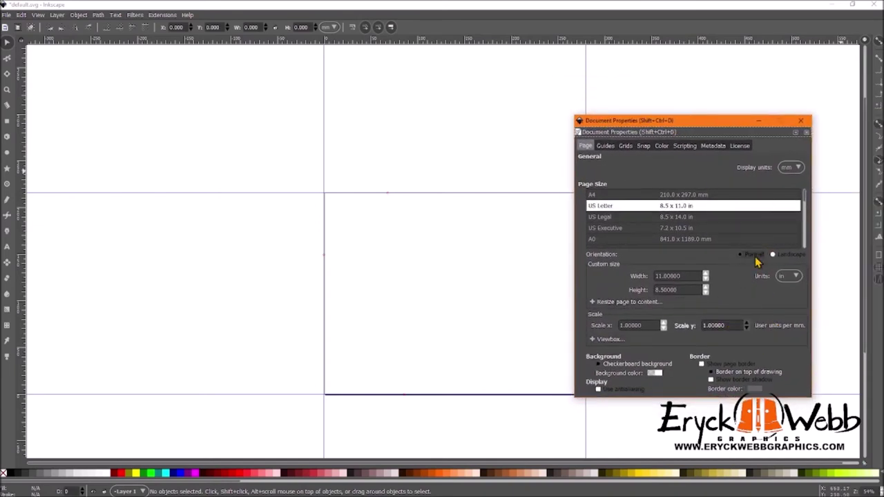
{"action": "left_click", "coordinate": [746, 255]}
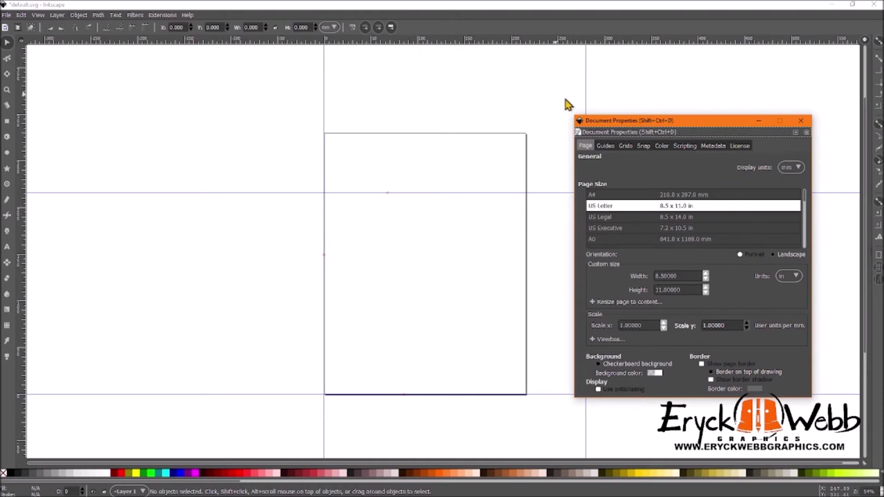
{"action": "left_click_drag", "start_coordinate": [627, 125], "coordinate": [636, 126]}
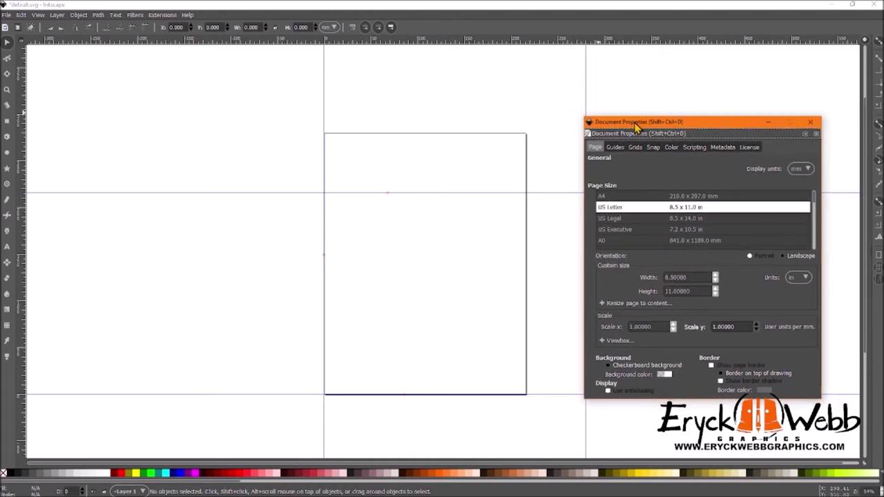
Add a horizontal guide along the portrait page's top edge and a vertical guide along its right edge.
{"action": "left_click", "coordinate": [446, 45]}
{"action": "left_click_drag", "start_coordinate": [445, 46], "coordinate": [434, 135]}
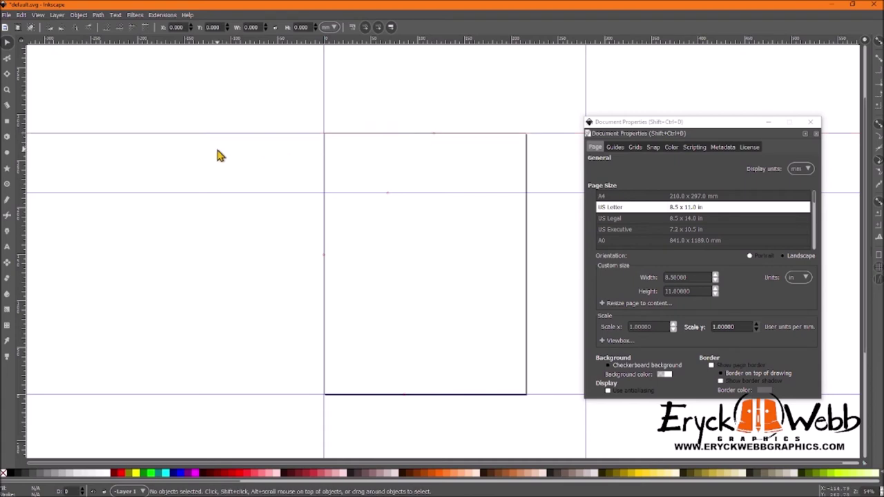
{"action": "left_click_drag", "start_coordinate": [22, 180], "coordinate": [527, 196]}
{"action": "mouse_move", "coordinate": [413, 41]}
{"action": "left_mouse_down"}
{"action": "mouse_move", "coordinate": [417, 118]}
{"action": "mouse_move", "coordinate": [453, 269]}
{"action": "mouse_move", "coordinate": [441, 163]}
{"action": "mouse_move", "coordinate": [412, 39]}
{"action": "left_mouse_up"}
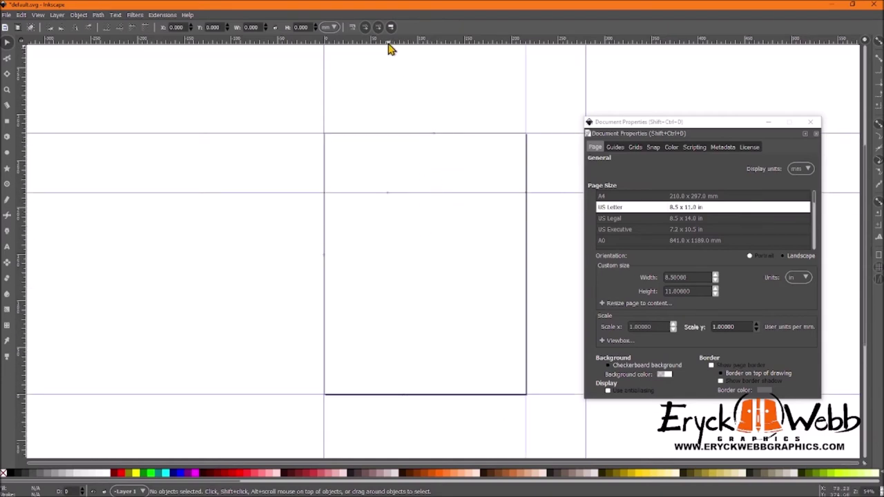
{"action": "left_click_drag", "start_coordinate": [388, 42], "coordinate": [416, 39]}
{"action": "scroll", "coordinate": [462, 138], "scroll_direction": "up", "scroll_amount": 1}
{"action": "scroll", "coordinate": [462, 138], "scroll_direction": "down", "scroll_amount": 2}
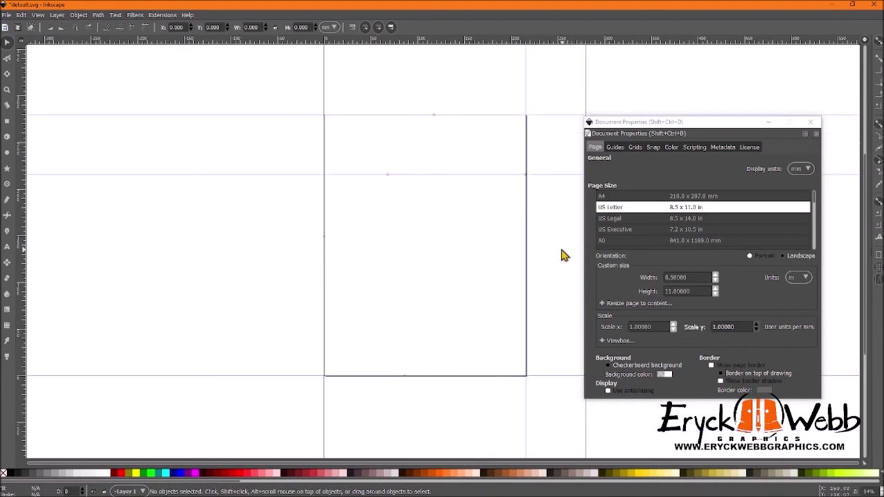
Turn off the page border in the document properties and hide all guides on the canvas.
{"action": "left_click_drag", "start_coordinate": [636, 133], "coordinate": [610, 119]}
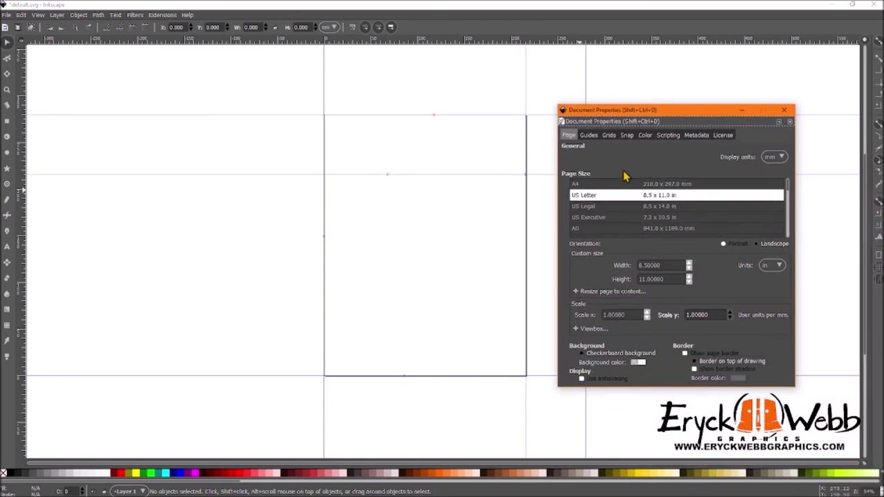
{"action": "left_click", "coordinate": [686, 354]}
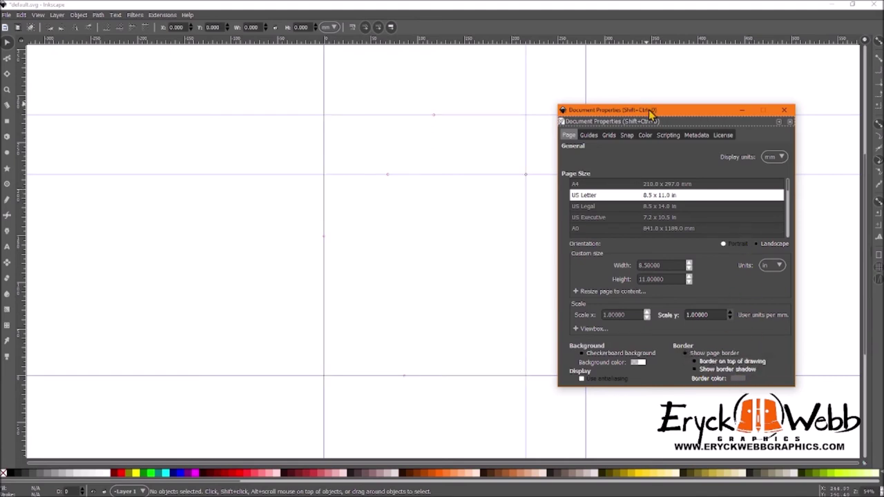
{"action": "left_click", "coordinate": [782, 111]}
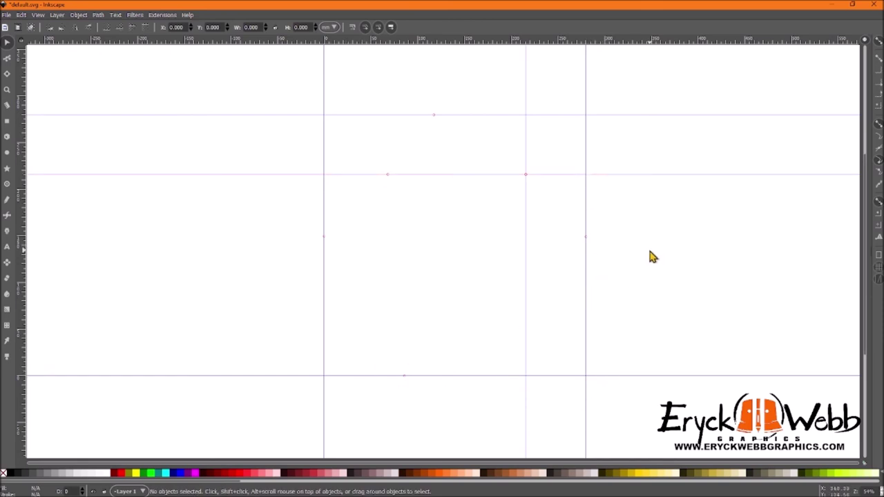
{"action": "key", "text": "shift"}
{"action": "key", "text": "bar"}
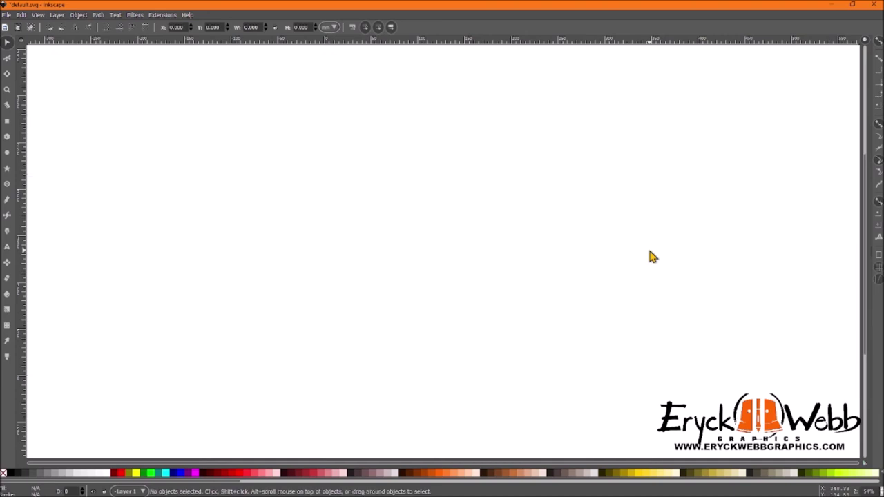
Draw a cartoon cat with face, ears, body and tail in calligraphy strokes, with the hand-lettered word "MEW" beside its head.
{"action": "left_click", "coordinate": [7, 230]}
{"action": "mouse_move", "coordinate": [371, 207]}
{"action": "left_mouse_down"}
{"action": "mouse_move", "coordinate": [395, 140]}
{"action": "mouse_move", "coordinate": [498, 153]}
{"action": "mouse_move", "coordinate": [495, 255]}
{"action": "mouse_move", "coordinate": [358, 221]}
{"action": "left_mouse_up"}
{"action": "left_click_drag", "start_coordinate": [422, 186], "coordinate": [422, 198]}
{"action": "left_click_drag", "start_coordinate": [441, 185], "coordinate": [442, 194]}
{"action": "left_click_drag", "start_coordinate": [365, 187], "coordinate": [395, 145]}
{"action": "left_click_drag", "start_coordinate": [492, 142], "coordinate": [518, 176]}
{"action": "mouse_move", "coordinate": [415, 267]}
{"action": "left_mouse_down"}
{"action": "mouse_move", "coordinate": [406, 281]}
{"action": "mouse_move", "coordinate": [457, 278]}
{"action": "mouse_move", "coordinate": [400, 283]}
{"action": "left_mouse_up"}
{"action": "left_click_drag", "start_coordinate": [458, 282], "coordinate": [468, 284]}
{"action": "mouse_move", "coordinate": [403, 332]}
{"action": "left_mouse_down"}
{"action": "mouse_move", "coordinate": [394, 348]}
{"action": "mouse_move", "coordinate": [460, 341]}
{"action": "mouse_move", "coordinate": [322, 294]}
{"action": "mouse_move", "coordinate": [390, 332]}
{"action": "left_mouse_up"}
{"action": "mouse_move", "coordinate": [413, 210]}
{"action": "left_mouse_down"}
{"action": "mouse_move", "coordinate": [422, 223]}
{"action": "mouse_move", "coordinate": [453, 207]}
{"action": "left_mouse_up"}
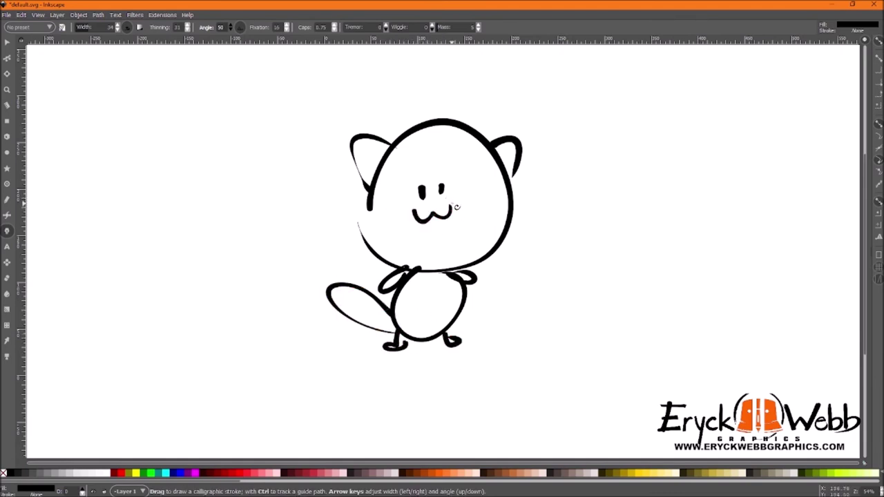
{"action": "mouse_move", "coordinate": [522, 188]}
{"action": "left_mouse_down"}
{"action": "mouse_move", "coordinate": [544, 187]}
{"action": "mouse_move", "coordinate": [547, 169]}
{"action": "mouse_move", "coordinate": [555, 179]}
{"action": "mouse_move", "coordinate": [558, 159]}
{"action": "mouse_move", "coordinate": [561, 174]}
{"action": "mouse_move", "coordinate": [570, 142]}
{"action": "mouse_move", "coordinate": [596, 130]}
{"action": "left_mouse_up"}
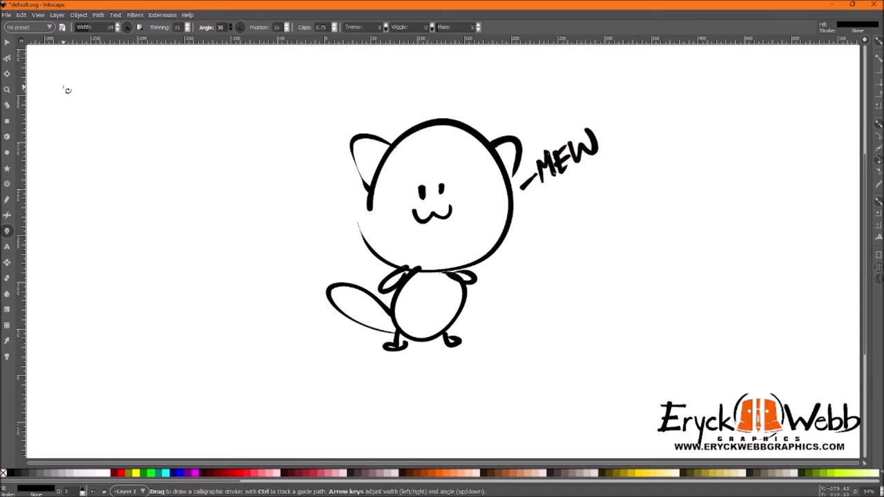
Deselect the artwork and show the page guides again.
{"action": "left_click", "coordinate": [7, 43]}
{"action": "left_click", "coordinate": [579, 280]}
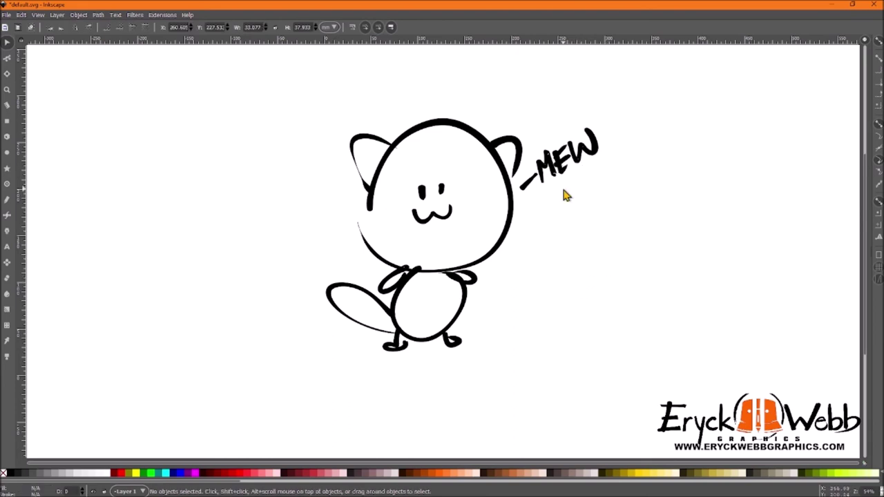
{"action": "key", "text": "shift+backslash"}
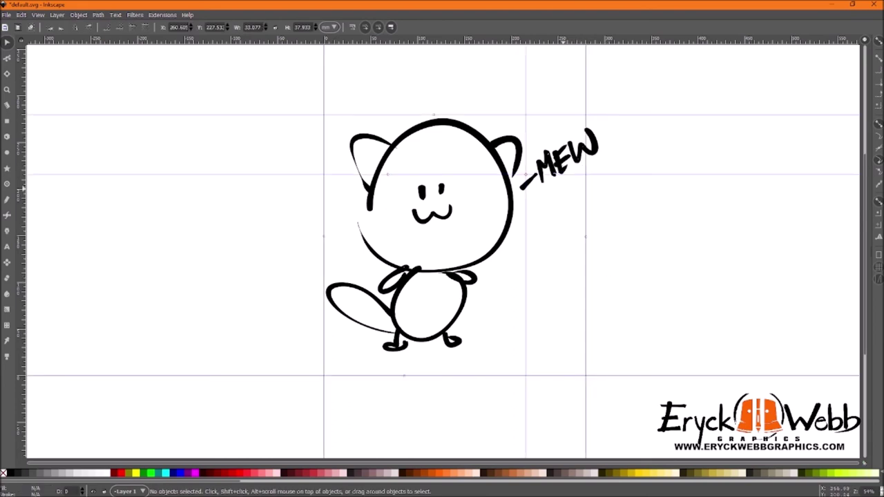
Select all cat and lettering strokes, scale them to about 205 mm wide and move them inside the landscape page guides.
{"action": "scroll", "coordinate": [363, 264], "scroll_direction": "down", "scroll_amount": 1}
{"action": "left_click_drag", "start_coordinate": [307, 121], "coordinate": [711, 401]}
{"action": "scroll", "coordinate": [490, 284], "scroll_direction": "down", "scroll_amount": 2}
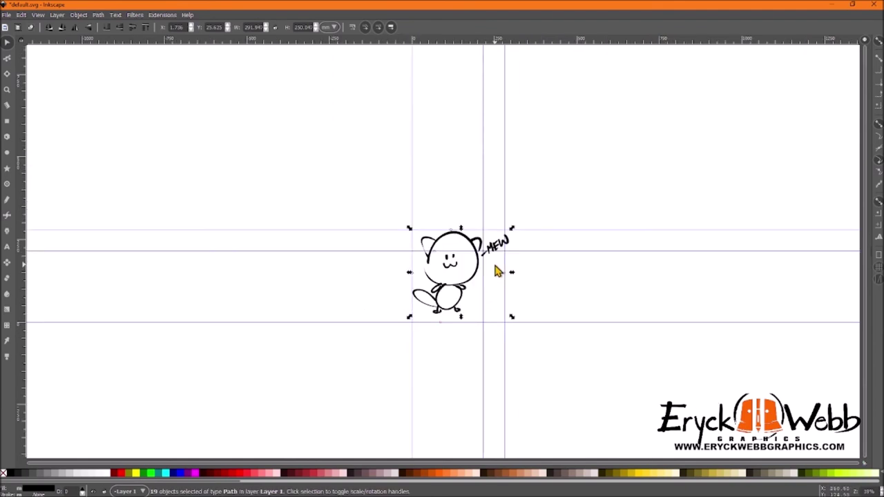
{"action": "left_click_drag", "start_coordinate": [410, 233], "coordinate": [267, 105]}
{"action": "scroll", "coordinate": [436, 160], "scroll_direction": "left", "scroll_amount": 2}
{"action": "left_click_drag", "start_coordinate": [316, 88], "coordinate": [470, 226]}
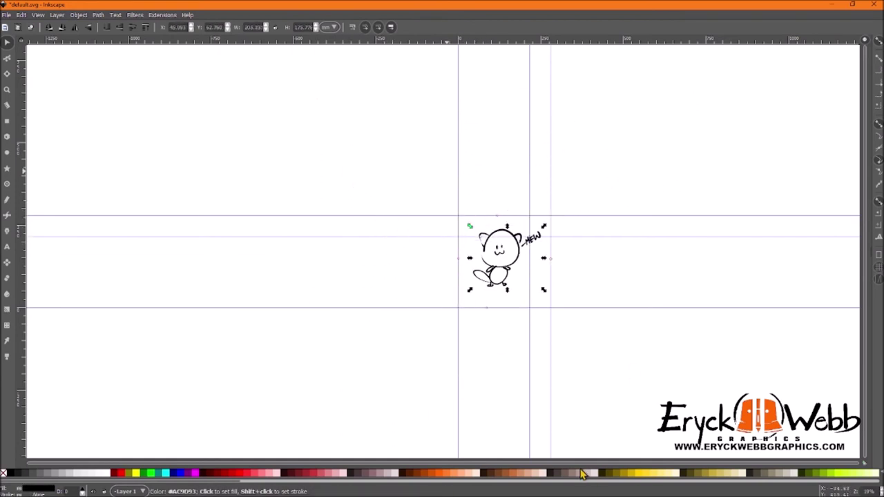
{"action": "scroll", "coordinate": [543, 290], "scroll_direction": "up", "scroll_amount": 2}
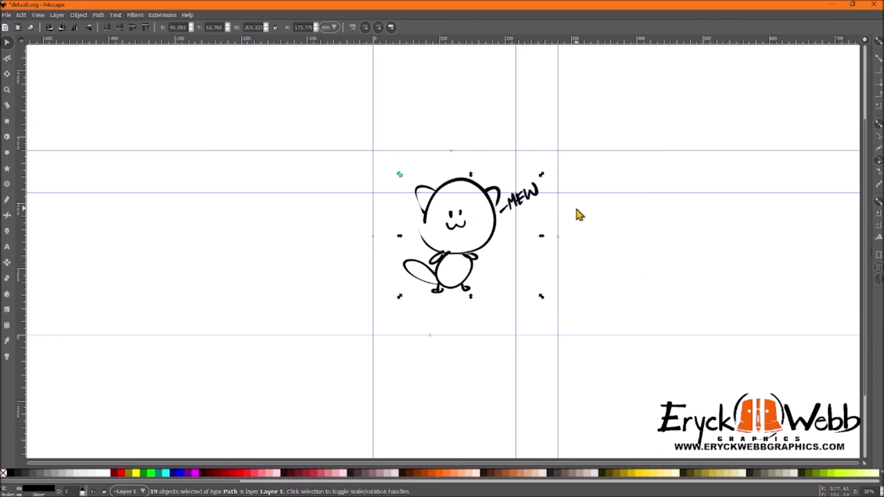
{"action": "left_click_drag", "start_coordinate": [505, 197], "coordinate": [508, 224]}
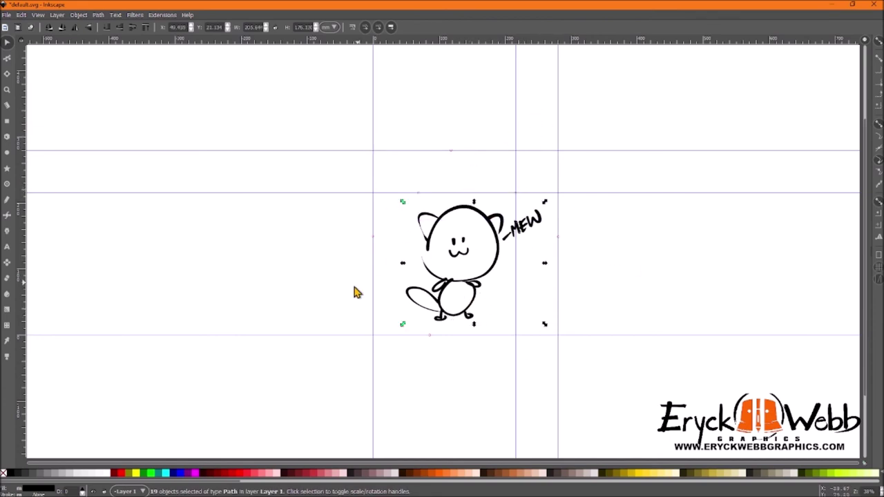
With the guides hidden, enlarge the drawing well beyond the page size, and show the guides again.
{"action": "scroll", "coordinate": [449, 229], "scroll_direction": "down", "scroll_amount": 4}
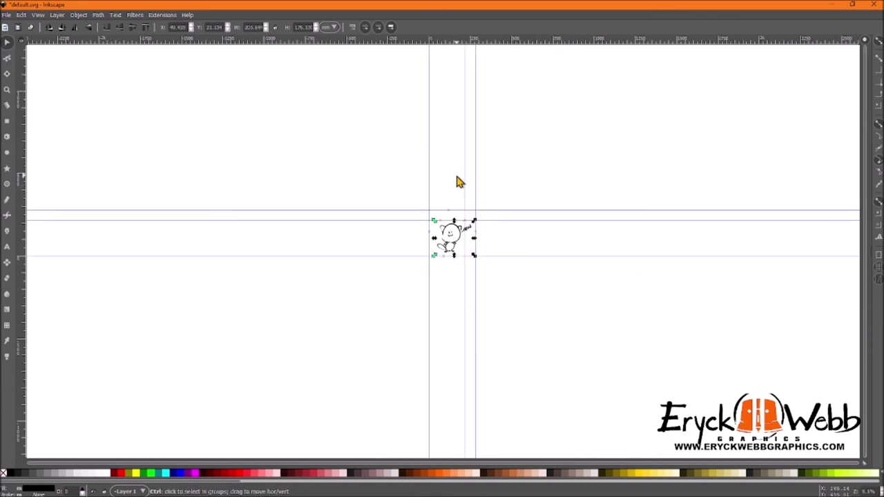
{"action": "key", "text": "shift+backslash"}
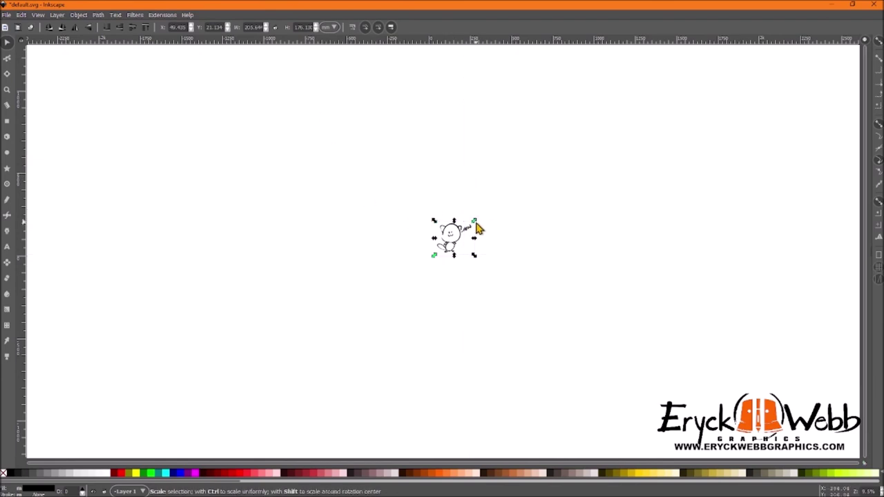
{"action": "mouse_move", "coordinate": [474, 227]}
{"action": "left_mouse_down"}
{"action": "mouse_move", "coordinate": [526, 167]}
{"action": "mouse_move", "coordinate": [479, 259]}
{"action": "mouse_move", "coordinate": [531, 165]}
{"action": "mouse_move", "coordinate": [624, 85]}
{"action": "mouse_move", "coordinate": [517, 193]}
{"action": "mouse_move", "coordinate": [518, 136]}
{"action": "left_mouse_up"}
{"action": "key", "text": "ctrl"}
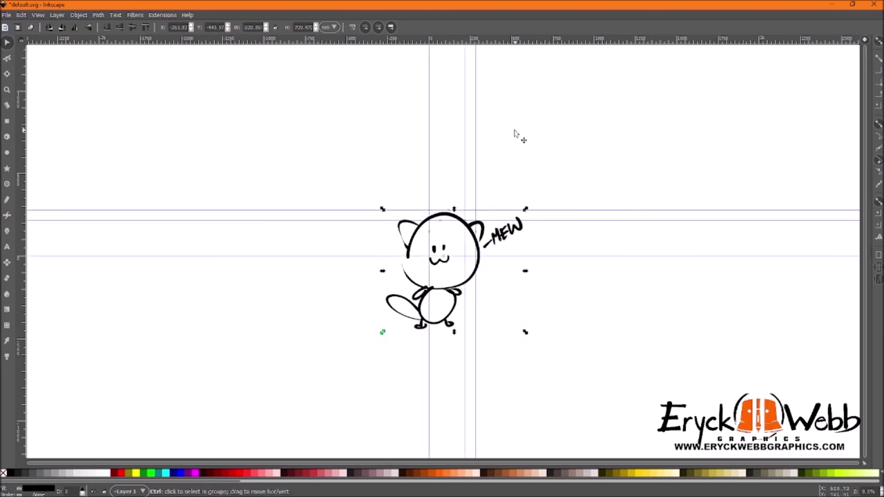
Scale the drawing down to about 179 mm wide, place it inside the landscape page guides and deselect it.
{"action": "mouse_move", "coordinate": [525, 333]}
{"action": "left_mouse_down"}
{"action": "mouse_move", "coordinate": [415, 233]}
{"action": "mouse_move", "coordinate": [451, 242]}
{"action": "left_mouse_up"}
{"action": "scroll", "coordinate": [487, 246], "scroll_direction": "up", "scroll_amount": 4}
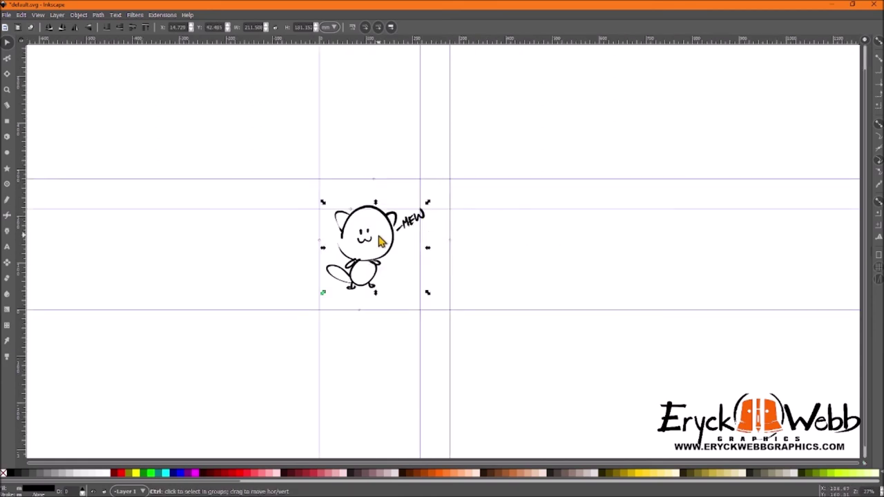
{"action": "left_click_drag", "start_coordinate": [447, 191], "coordinate": [427, 205]}
{"action": "mouse_move", "coordinate": [391, 248]}
{"action": "left_mouse_down"}
{"action": "mouse_move", "coordinate": [398, 225]}
{"action": "mouse_move", "coordinate": [427, 254]}
{"action": "mouse_move", "coordinate": [418, 253]}
{"action": "left_mouse_up"}
{"action": "left_click", "coordinate": [487, 266]}
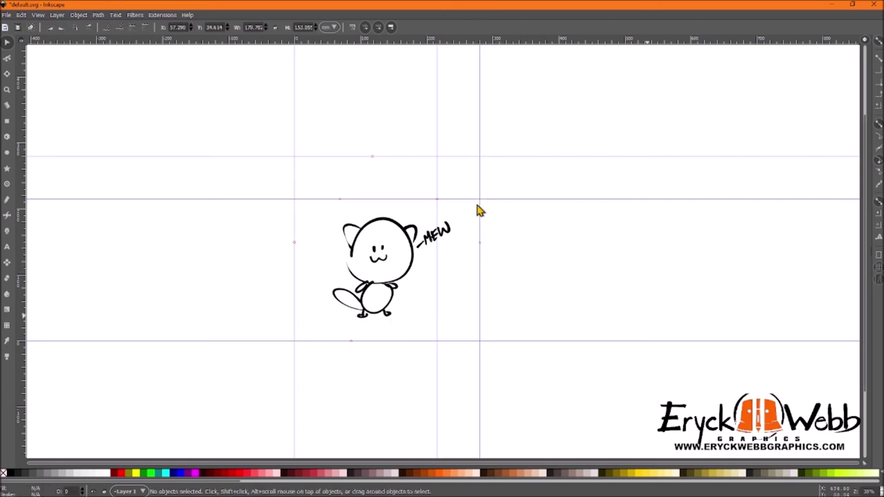
Open the PNG export settings, try the Drawing export area, and choose the Page area instead.
{"action": "left_click", "coordinate": [6, 14]}
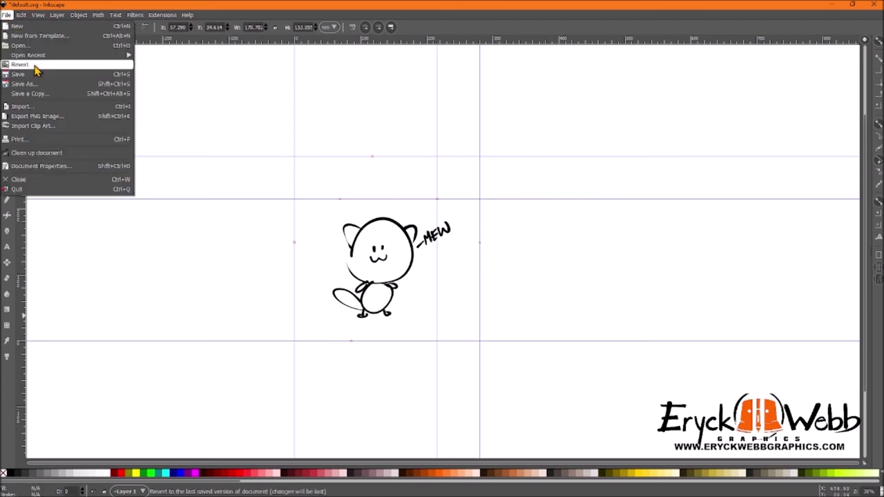
{"action": "left_click", "coordinate": [55, 122]}
{"action": "left_click", "coordinate": [702, 49]}
{"action": "left_click", "coordinate": [728, 46]}
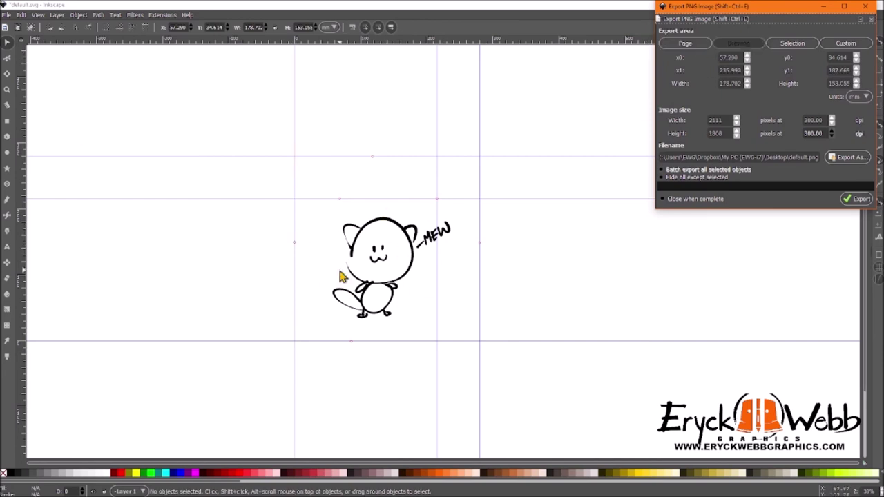
{"action": "left_click", "coordinate": [702, 46]}
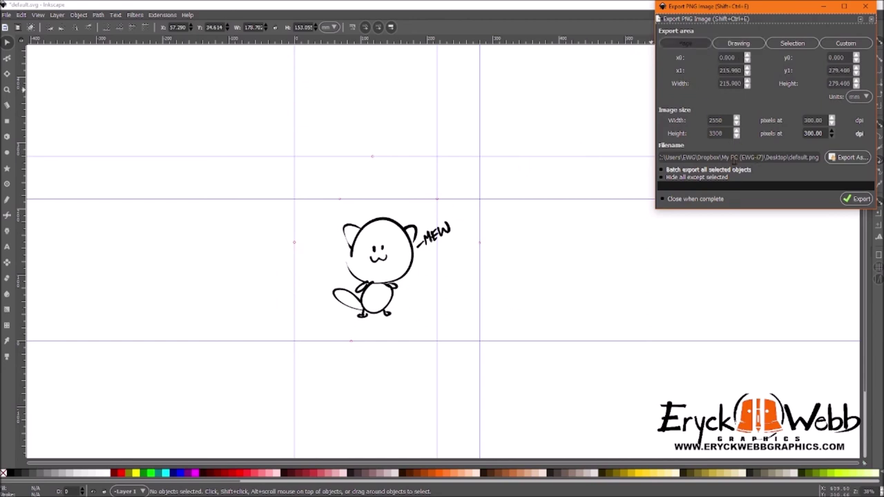
Export the page as a PNG named "export art" to the Desktop.
{"action": "left_click_drag", "start_coordinate": [721, 157], "coordinate": [819, 157]}
{"action": "left_click", "coordinate": [848, 157]}
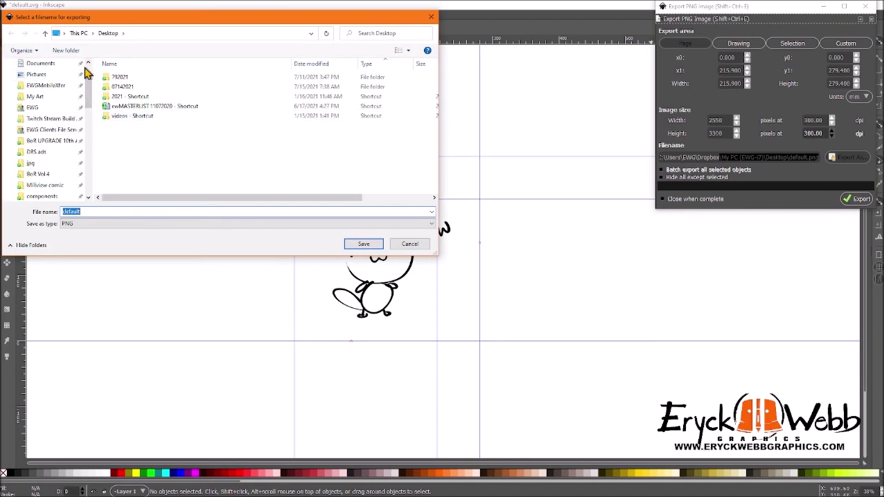
{"action": "scroll", "coordinate": [55, 80], "scroll_direction": "up", "scroll_amount": 1}
{"action": "left_click", "coordinate": [43, 95]}
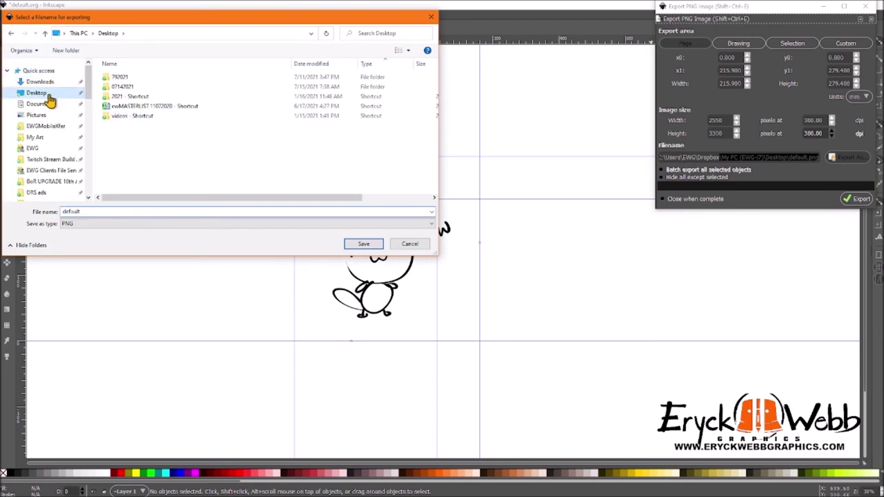
{"action": "left_click", "coordinate": [101, 212]}
{"action": "type", "text": "export art"}
{"action": "key", "text": "Return"}
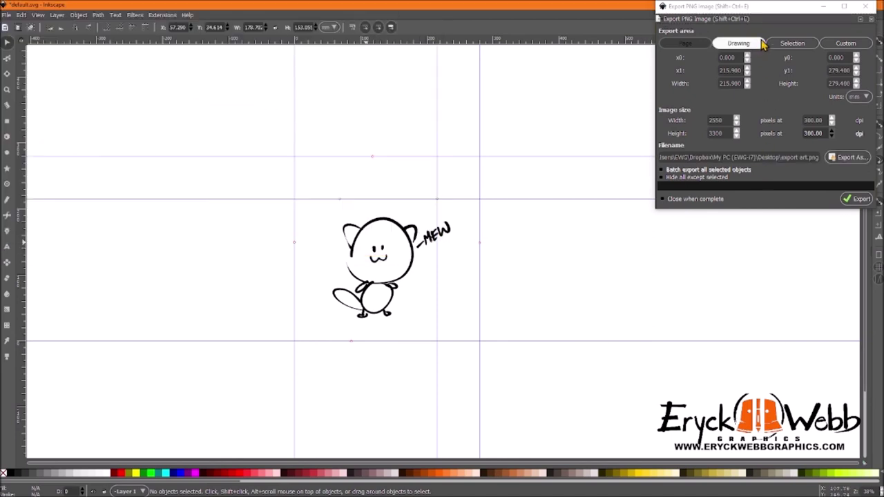
{"action": "left_click", "coordinate": [856, 199]}
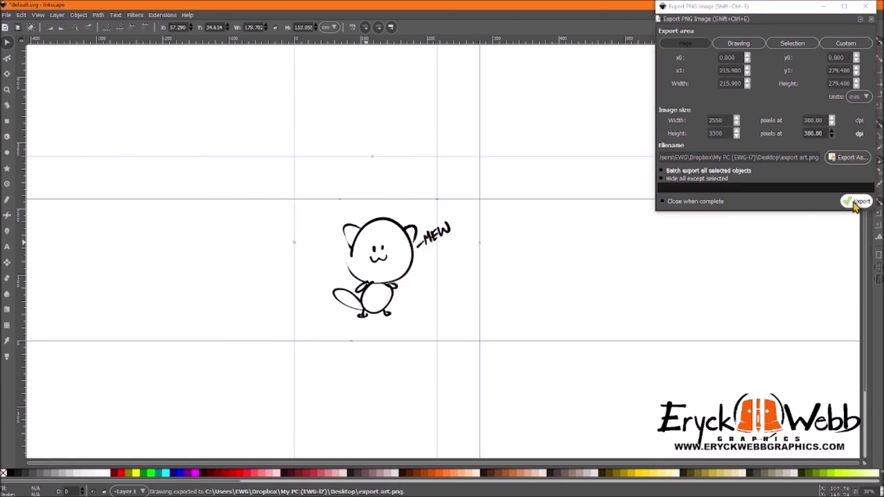
Set the export area units to inches and return to the document window.
{"action": "left_click_drag", "start_coordinate": [781, 11], "coordinate": [706, 57]}
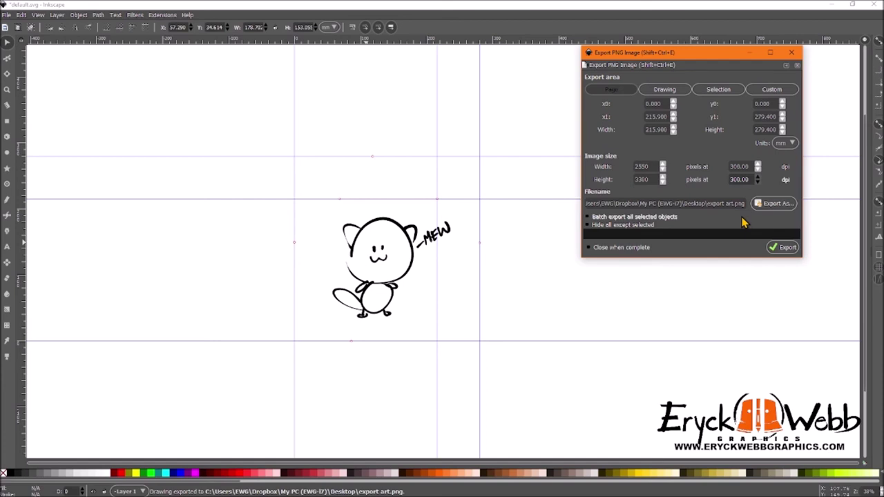
{"action": "left_click", "coordinate": [781, 143]}
{"action": "left_click", "coordinate": [782, 156]}
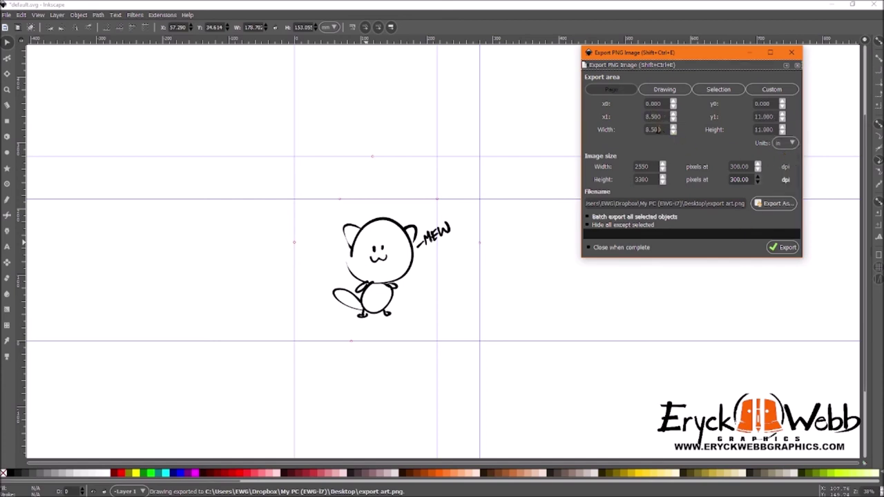
{"action": "left_click", "coordinate": [583, 10]}
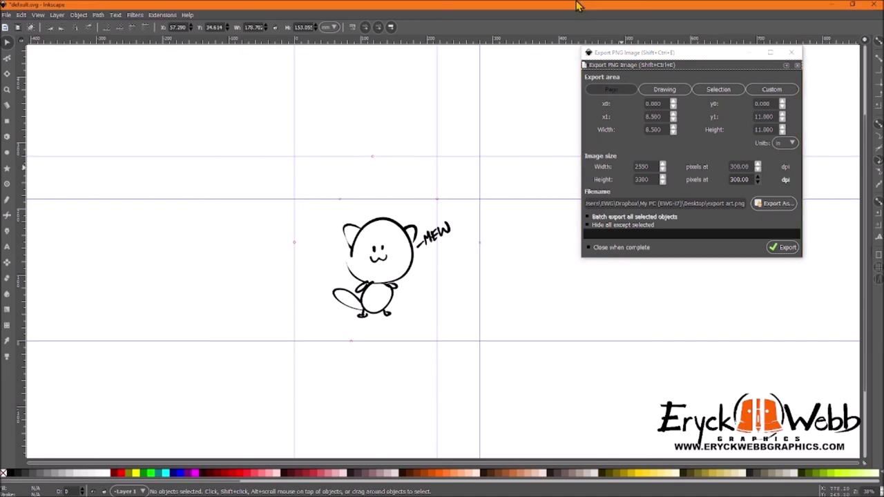
Close the PNG export settings, select all the paths of the cat drawing and delete them.
{"action": "left_click", "coordinate": [797, 65]}
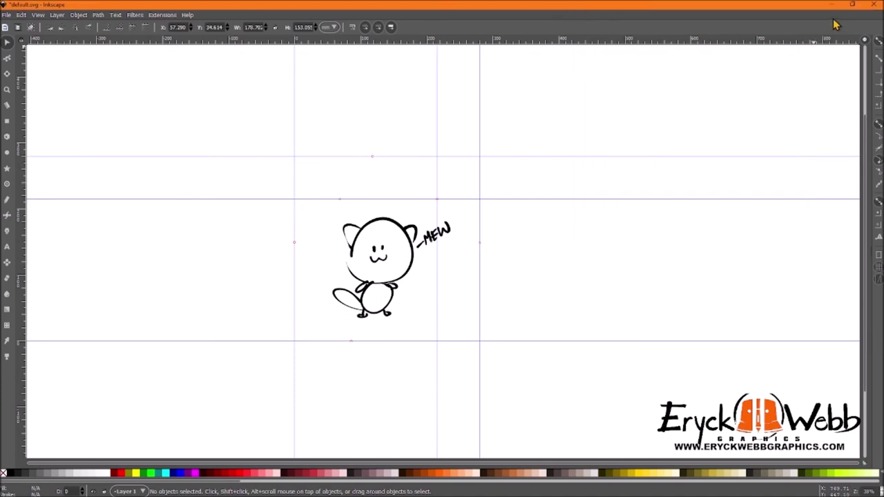
{"action": "left_click_drag", "start_coordinate": [238, 140], "coordinate": [460, 326]}
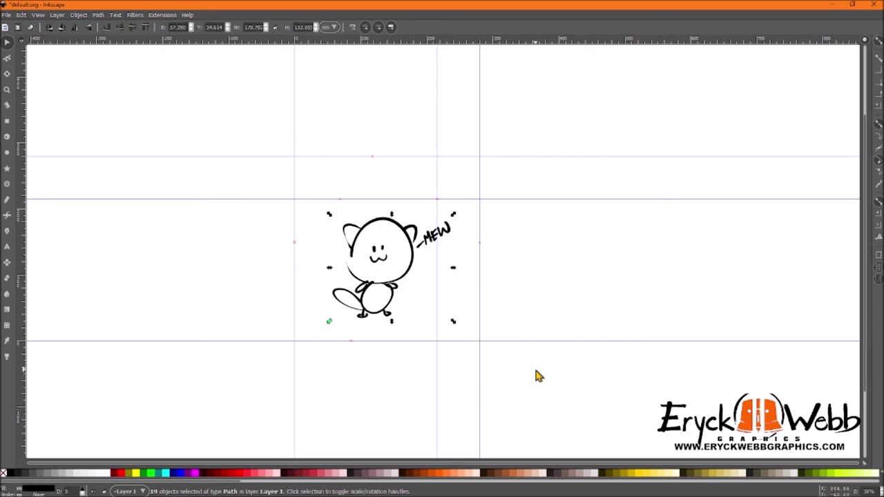
{"action": "key", "text": "Delete"}
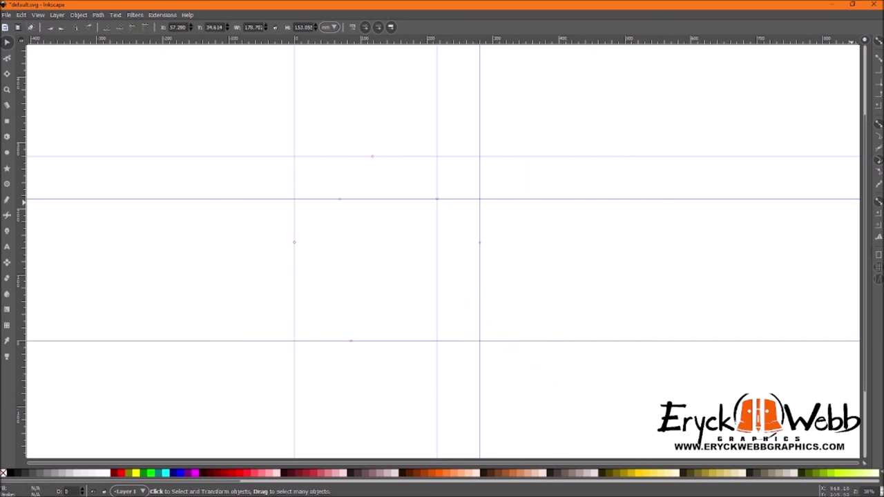
Open the Layers dialog and move it out of the document window.
{"action": "key", "text": "shift+ctrl+l"}
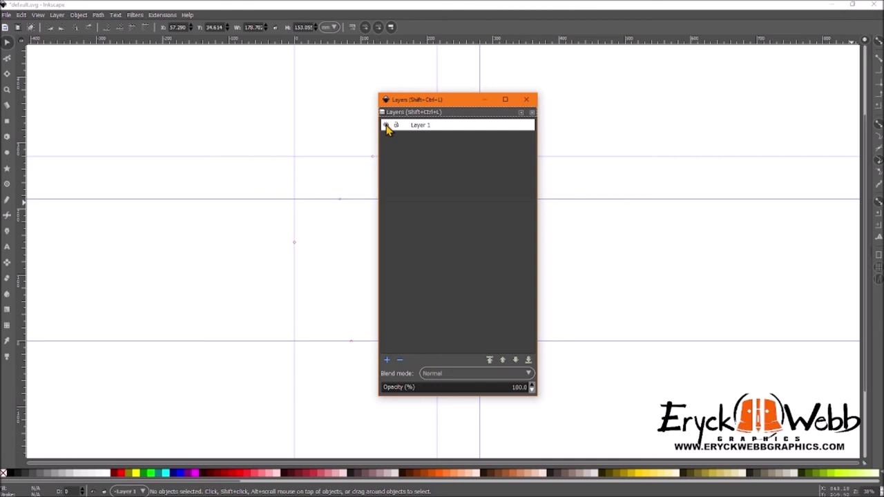
{"action": "left_click_drag", "start_coordinate": [426, 104], "coordinate": [883, 57]}
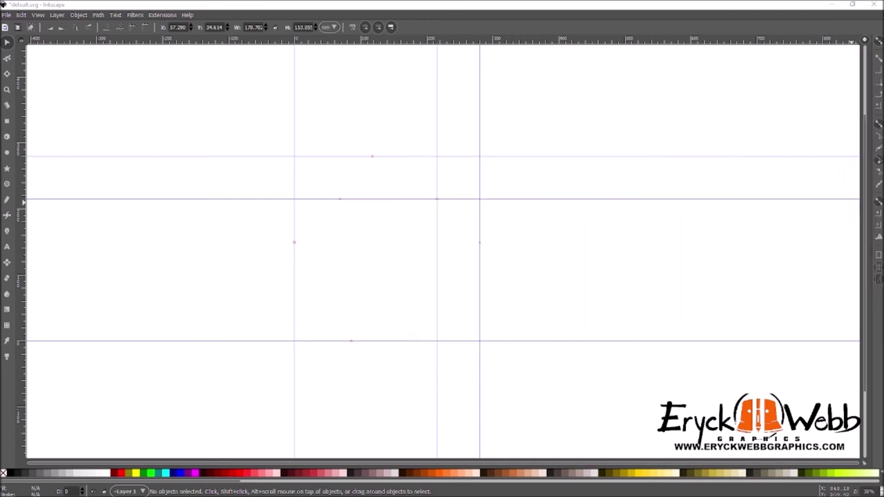
Toggle the page guides off and show them again on the empty canvas.
{"action": "scroll", "coordinate": [166, 83], "scroll_direction": "up", "scroll_amount": 1}
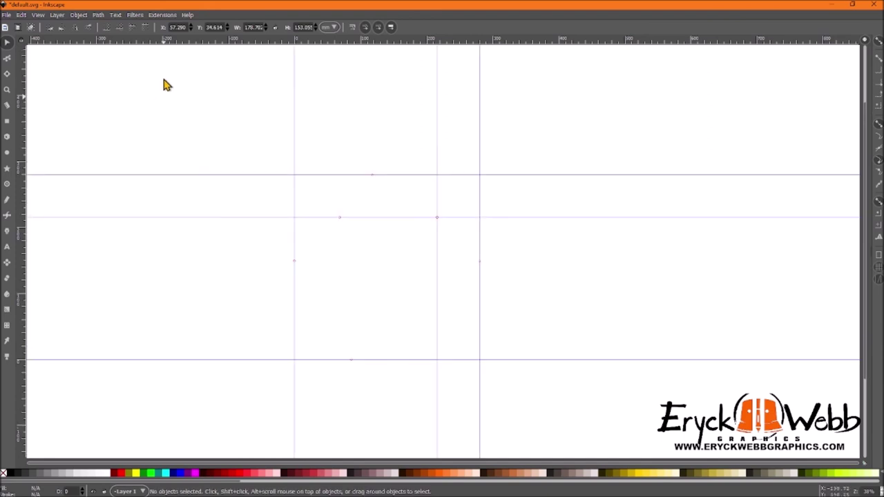
{"action": "key", "text": "shift+backslash"}
{"action": "key", "text": "shift+backslash"}
{"action": "key", "text": "shift+backslash"}
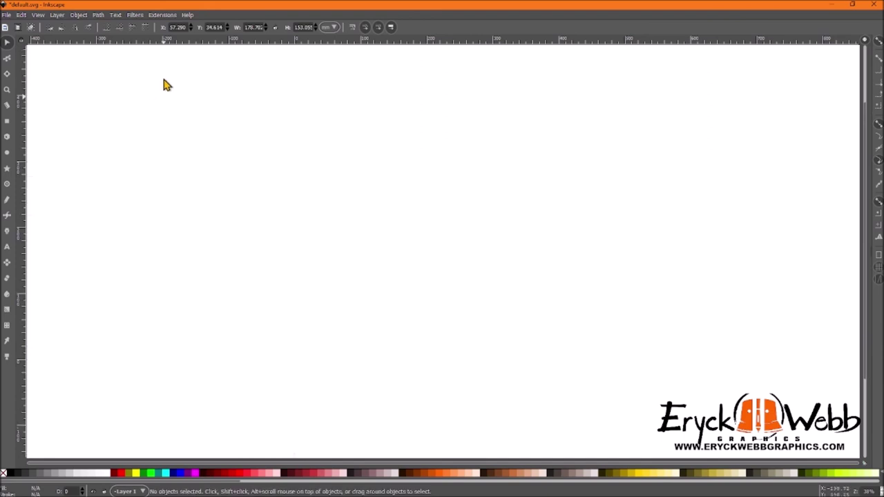
{"action": "key", "text": "bar"}
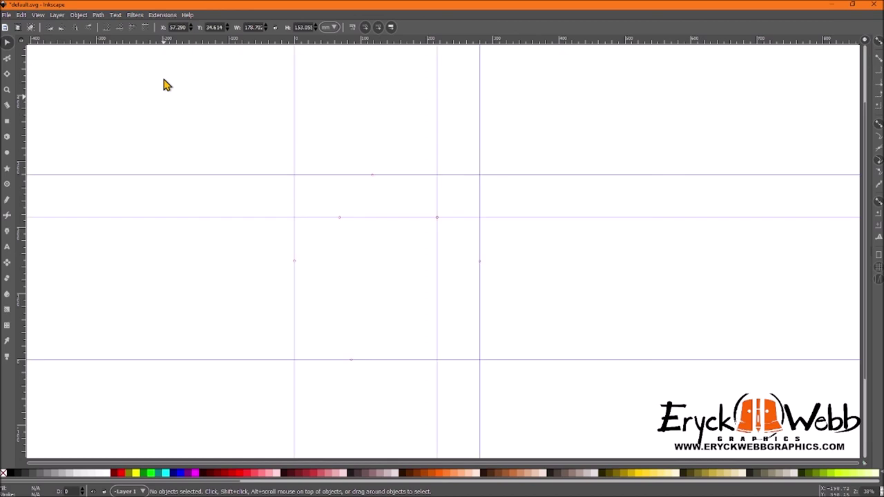
{"action": "scroll", "coordinate": [421, 223], "scroll_direction": "left", "scroll_amount": 2}
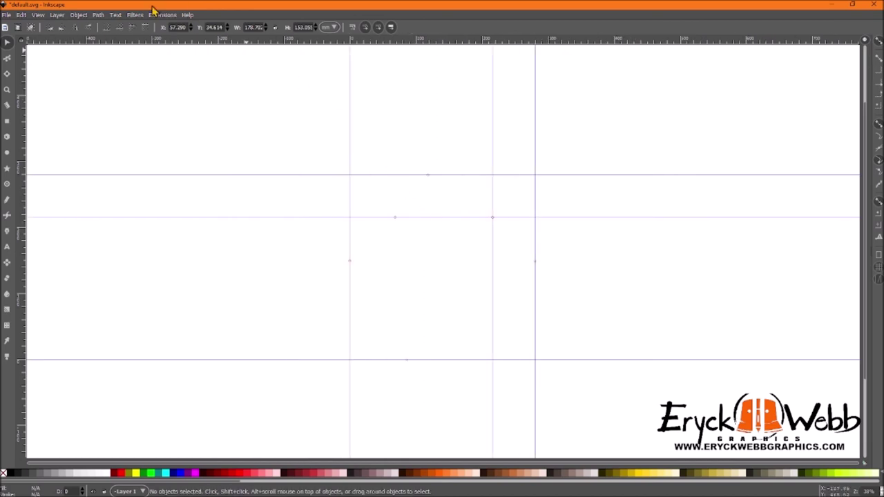
Save the guide-only document to the Desktop as an Inkscape SVG named "template 1".
{"action": "left_click", "coordinate": [7, 14]}
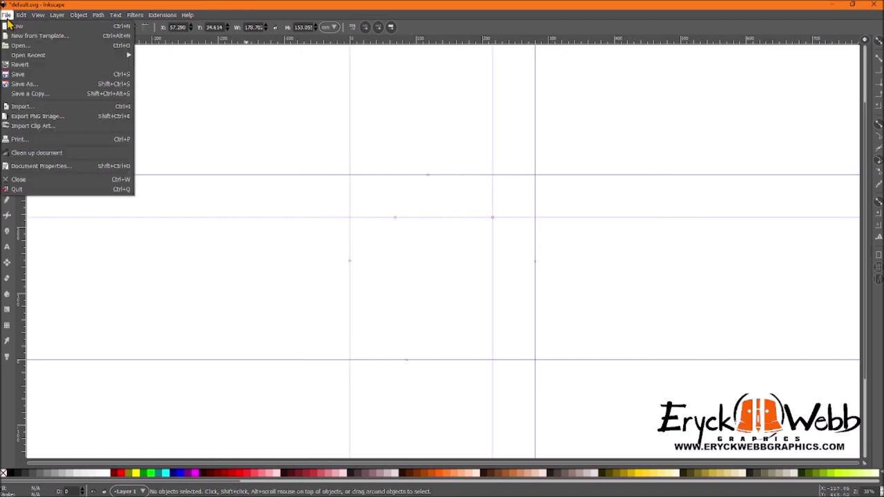
{"action": "left_click", "coordinate": [30, 83]}
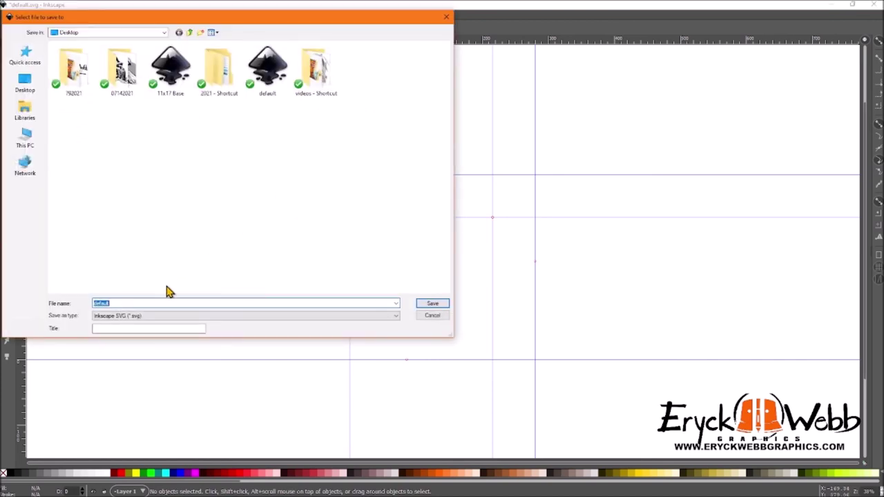
{"action": "type", "text": "late 1"}
{"action": "key", "text": "Return"}
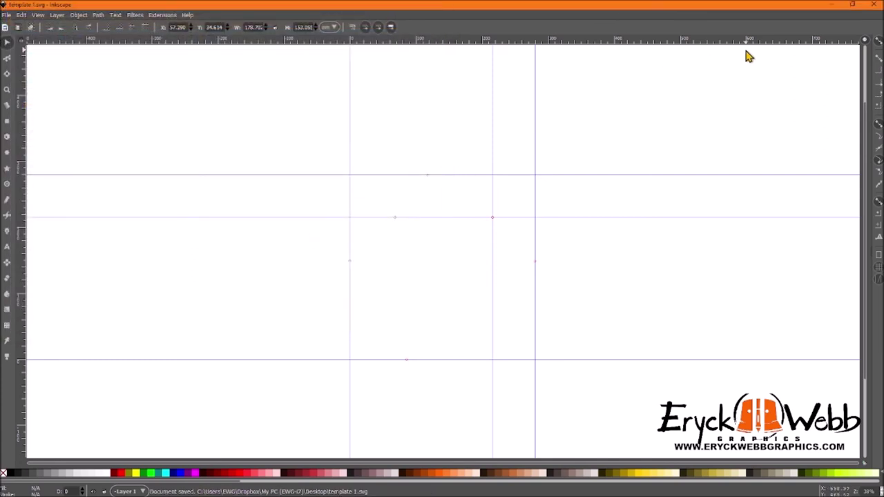
Close the document and reopen the "template 1" file from the desktop.
{"action": "left_click", "coordinate": [873, 5]}
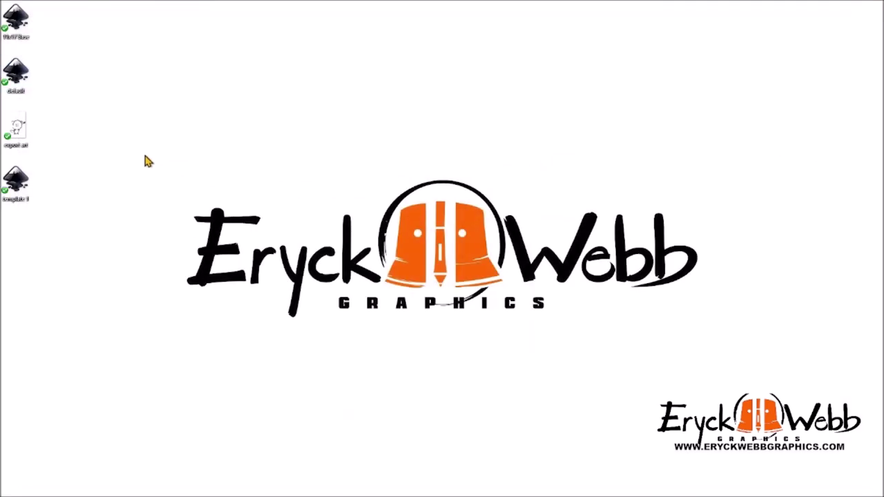
{"action": "left_click", "coordinate": [15, 181]}
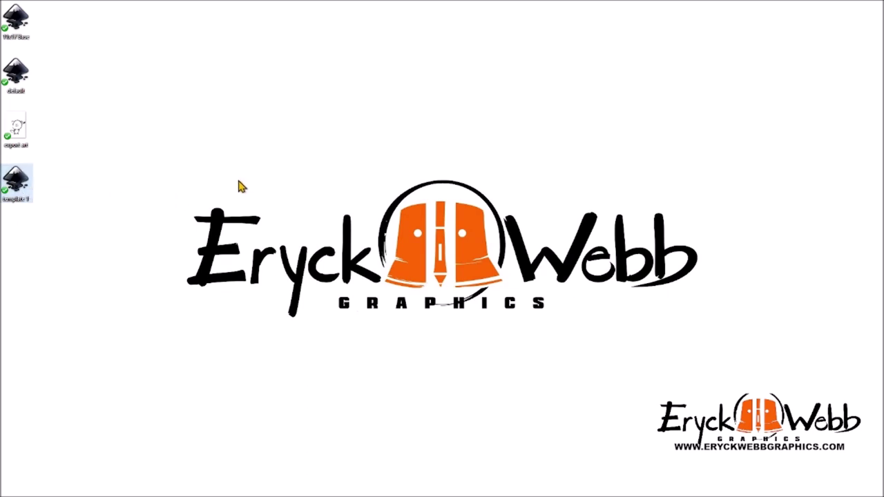
{"action": "key", "text": "Return"}
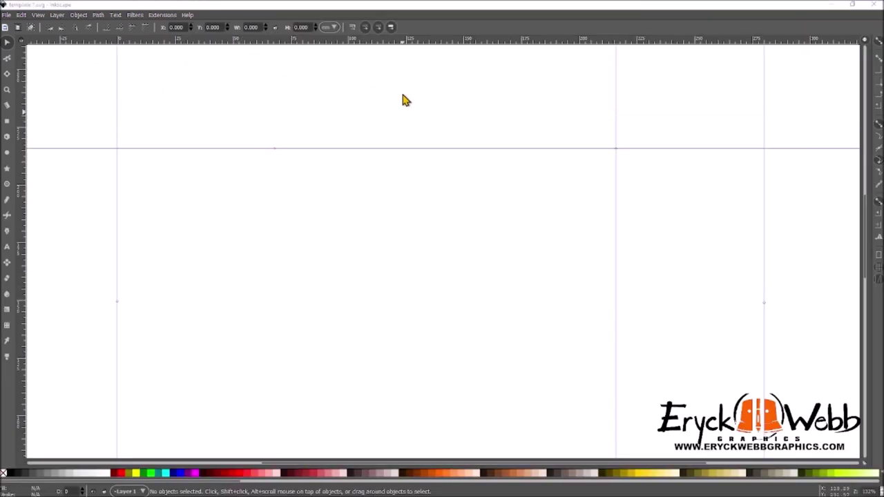
Review the Show/Hide interface options and the PNG export settings, highlight the export file name, and close the settings without exporting.
{"action": "left_click", "coordinate": [38, 14]}
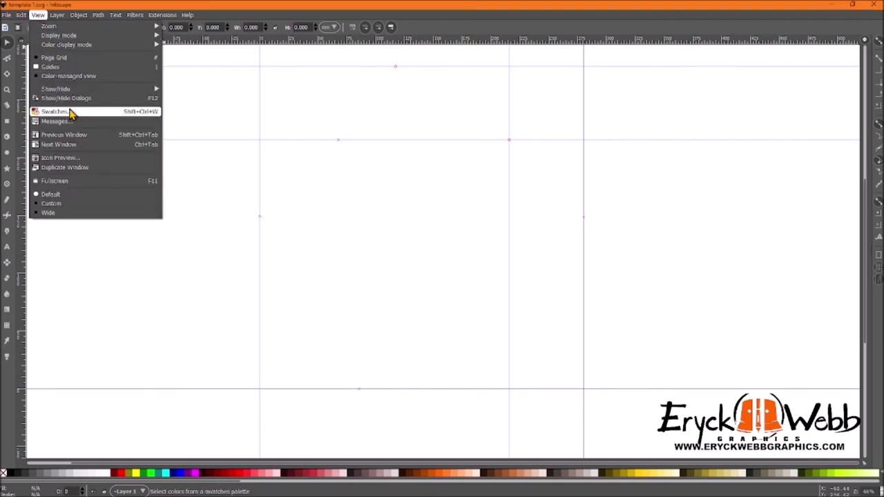
{"action": "mouse_move", "coordinate": [74, 92]}
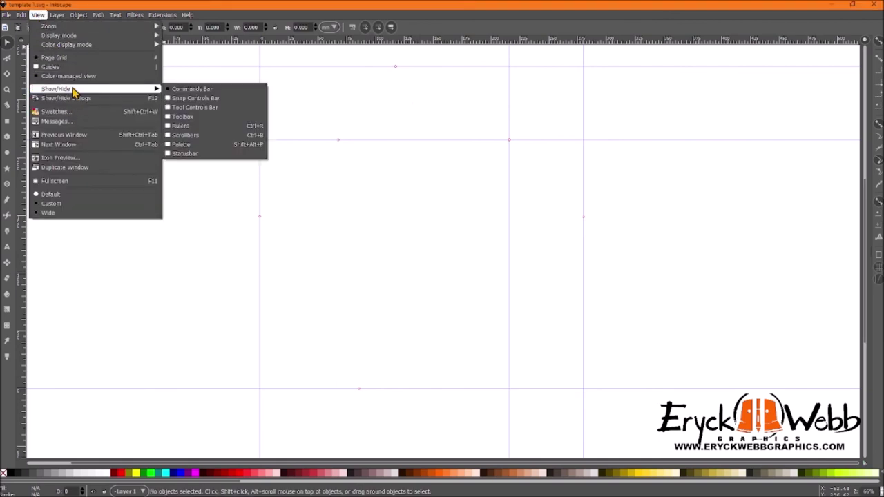
{"action": "mouse_move", "coordinate": [6, 15]}
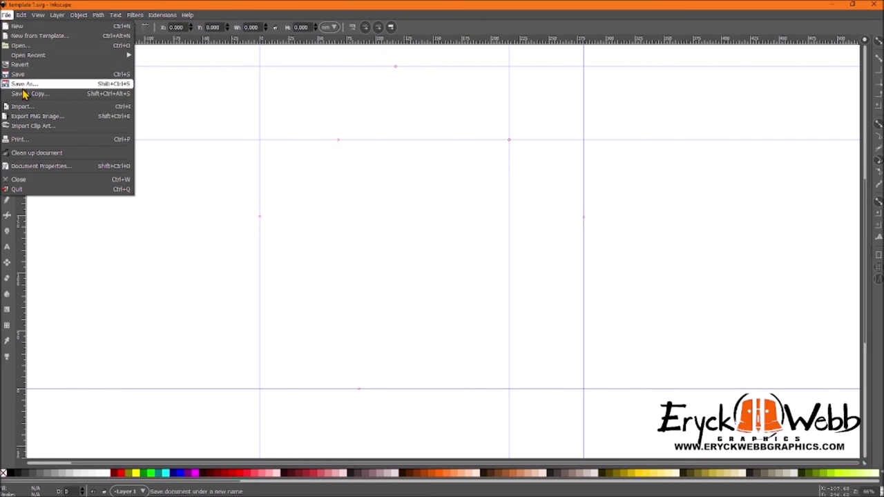
{"action": "left_click", "coordinate": [31, 117]}
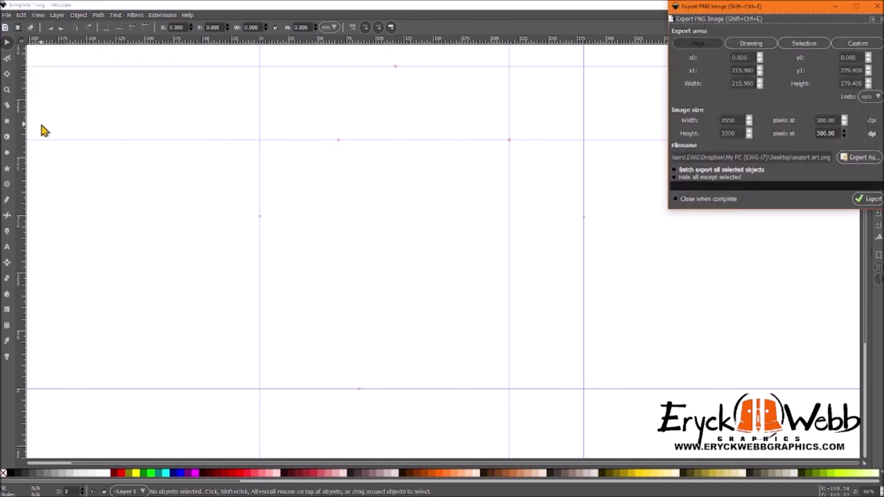
{"action": "left_click_drag", "start_coordinate": [794, 158], "coordinate": [880, 172]}
{"action": "left_click", "coordinate": [789, 159]}
{"action": "left_click_drag", "start_coordinate": [772, 8], "coordinate": [678, 66]}
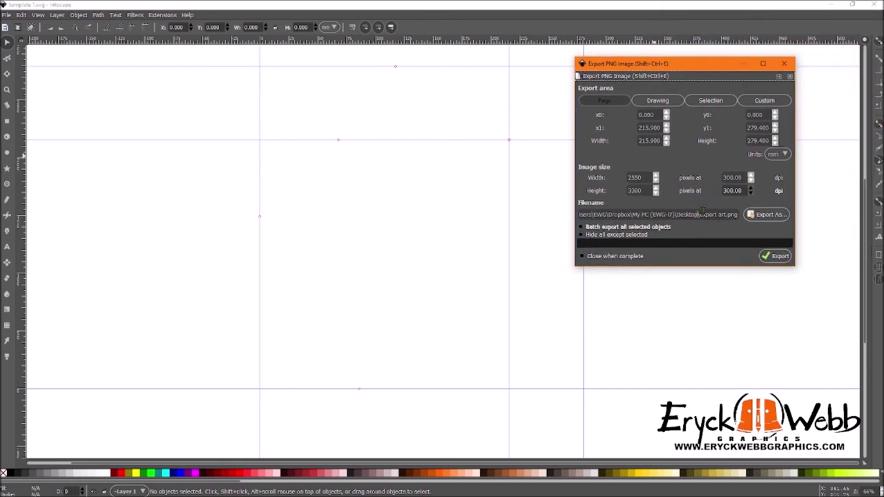
{"action": "key", "text": "shift+End"}
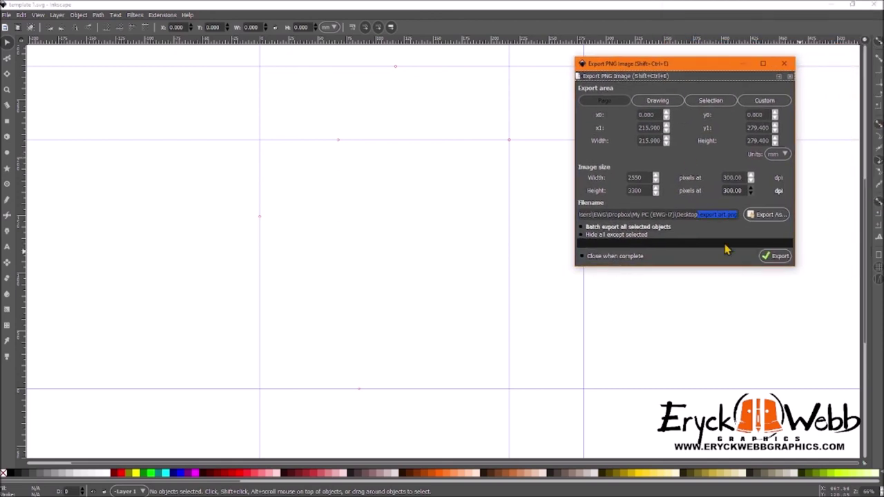
{"action": "left_click", "coordinate": [698, 217]}
{"action": "left_click_drag", "start_coordinate": [684, 73], "coordinate": [654, 86]}
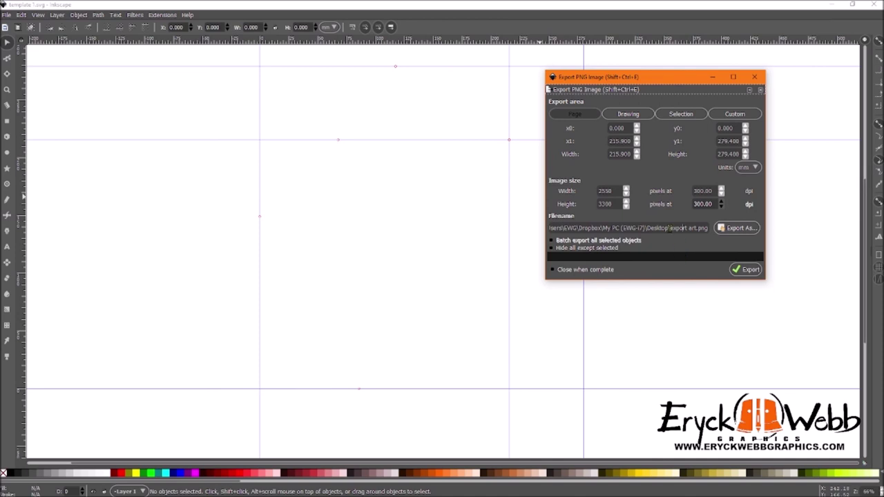
{"action": "left_click_drag", "start_coordinate": [671, 228], "coordinate": [827, 259]}
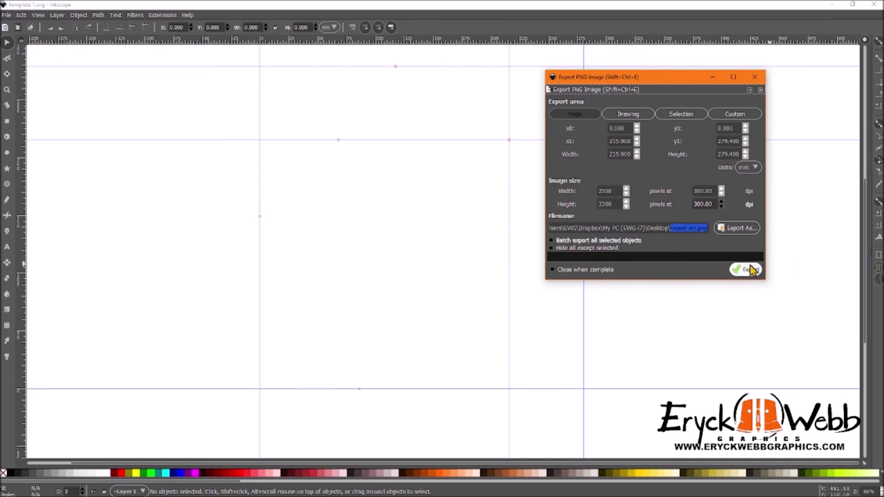
{"action": "left_click", "coordinate": [755, 78]}
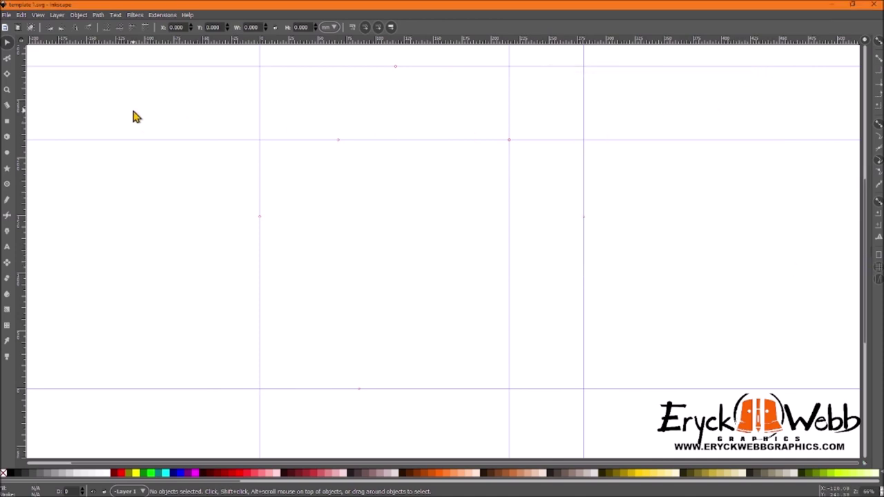
Hide the guides, show them again at different zoom levels, and hide them once more.
{"action": "scroll", "coordinate": [217, 140], "scroll_direction": "down", "scroll_amount": 4}
{"action": "key", "text": "shift+backslash"}
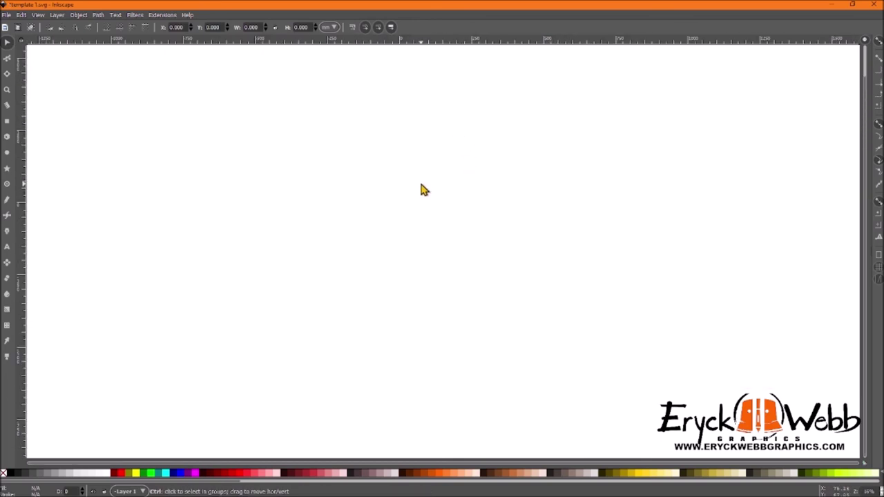
{"action": "scroll", "coordinate": [420, 189], "scroll_direction": "up", "scroll_amount": 4, "text": "ctrl"}
{"action": "key", "text": "shift+bar"}
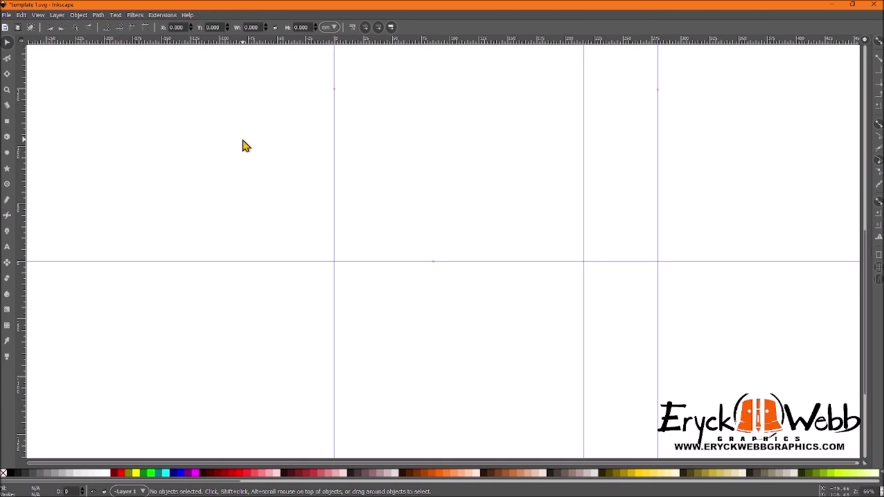
{"action": "scroll", "coordinate": [332, 208], "scroll_direction": "down", "scroll_amount": 4, "text": "ctrl"}
{"action": "scroll", "coordinate": [384, 169], "scroll_direction": "up", "scroll_amount": 3, "text": "ctrl"}
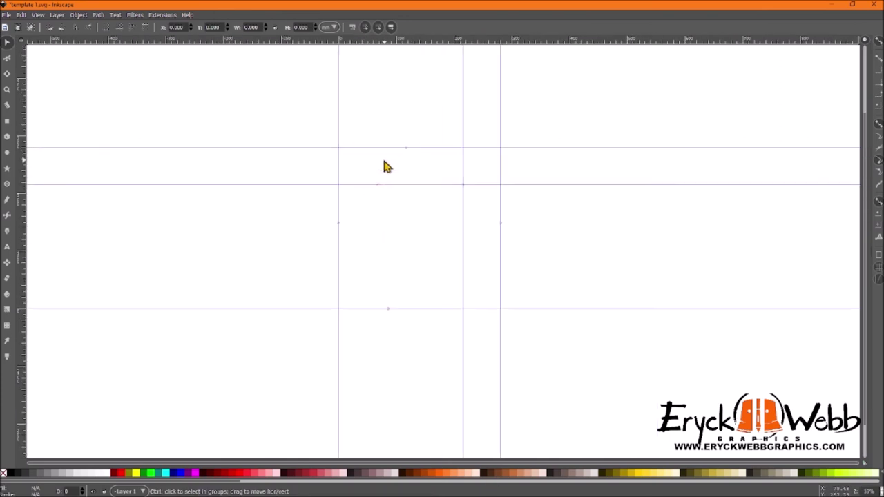
{"action": "key", "text": "shift+bar"}
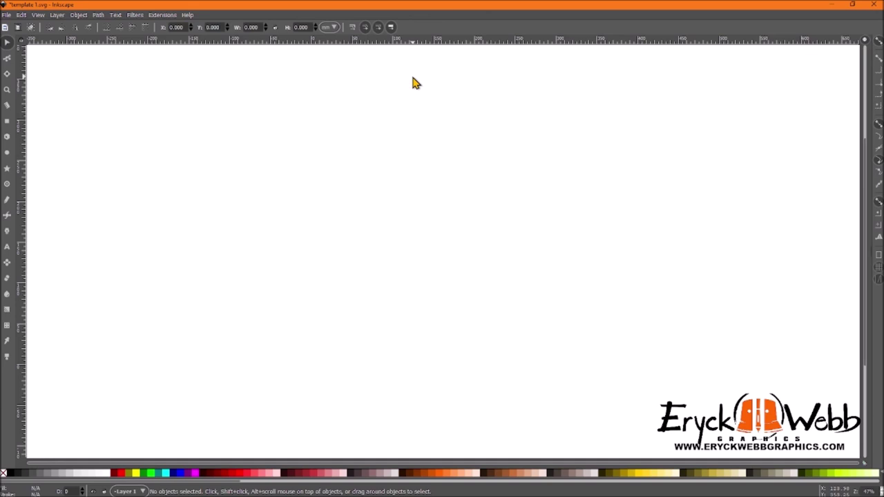
Close the "template 1" document without saving the changes.
{"action": "left_click", "coordinate": [874, 9]}
{"action": "left_click", "coordinate": [382, 290]}
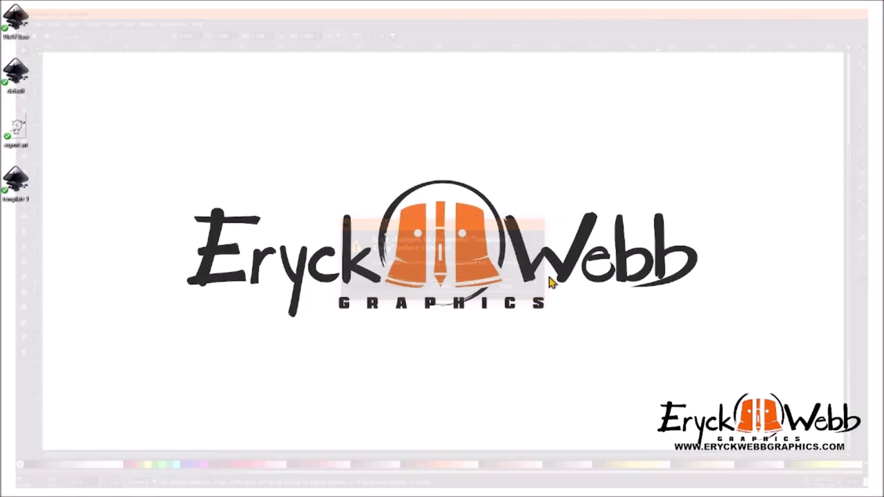